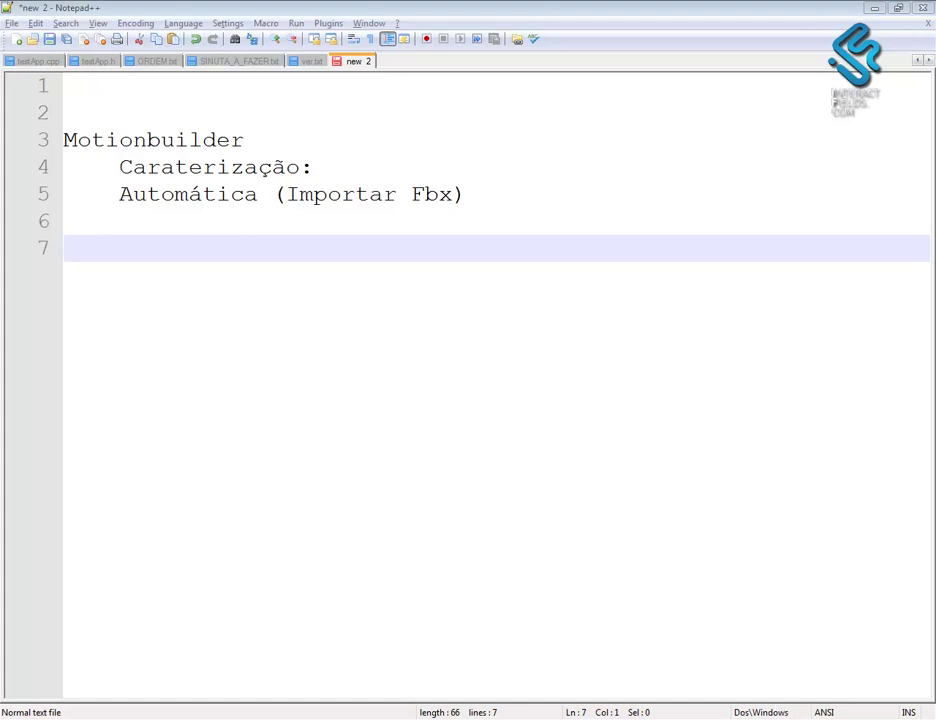
# Step: Switch to the Esquema.pptx presentation and highlight the "Automática (Importar Fbx)" item in the Motionbuilder column of the HumanIK table
pyautogui.hotkey('alt', 'Tab')
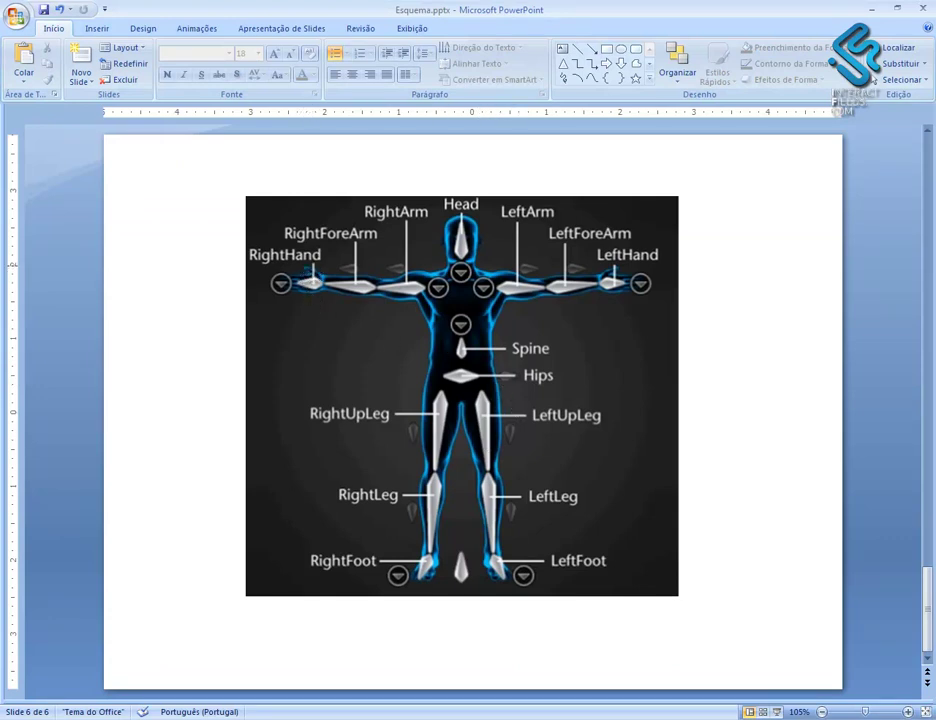
pyautogui.scroll(1, 461, 511)
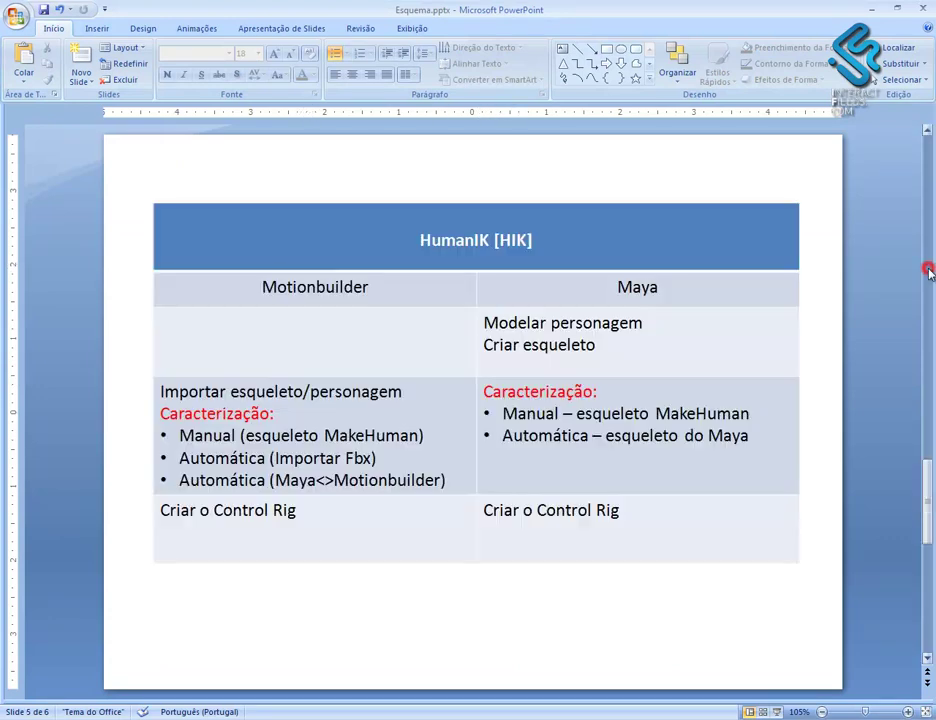
pyautogui.click(392, 455)
pyautogui.tripleClick(387, 457)
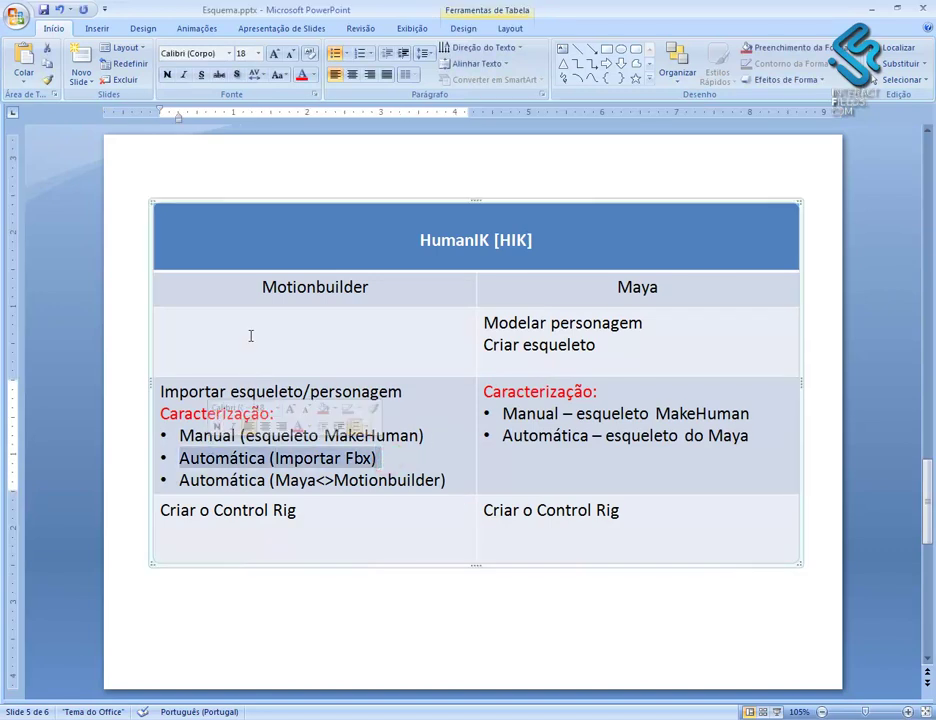
pyautogui.click(274, 461)
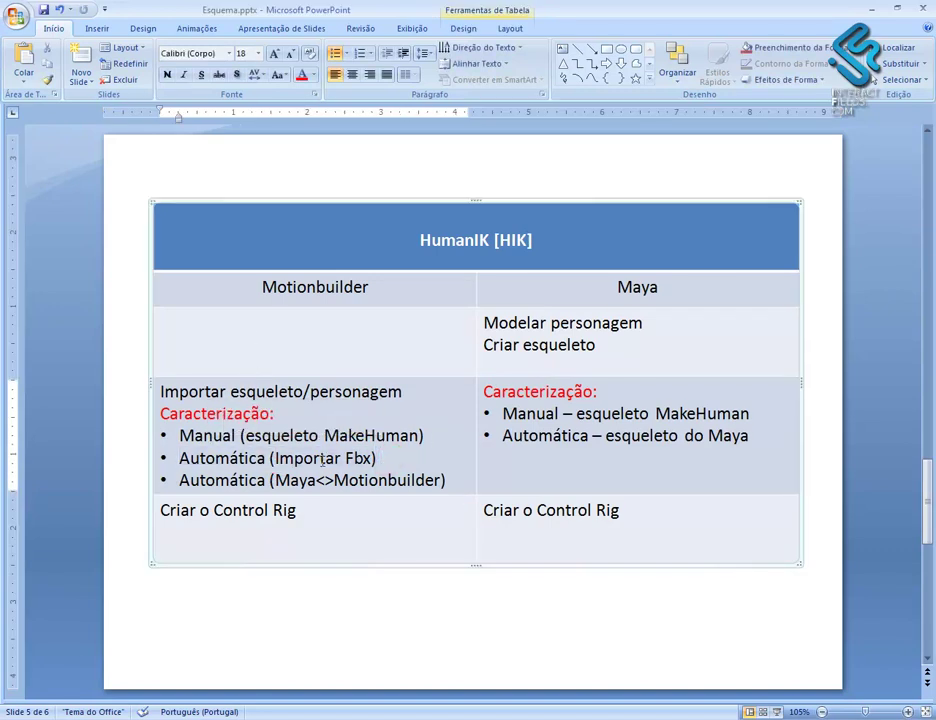
pyautogui.moveTo(380, 459); pyautogui.dragTo(261, 453)
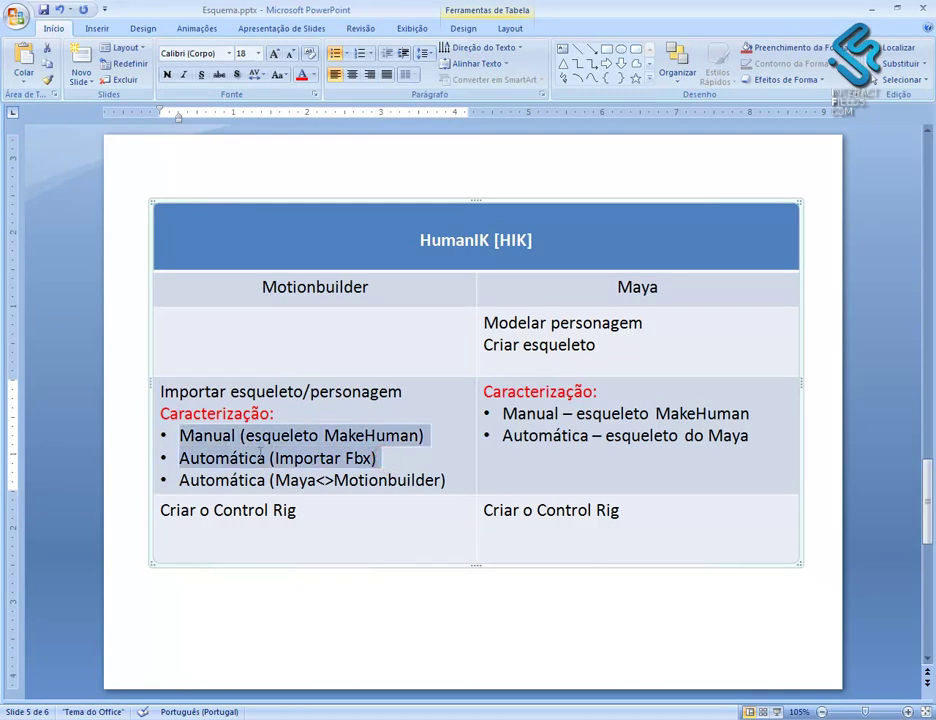
pyautogui.click(425, 468)
pyautogui.moveTo(402, 464); pyautogui.dragTo(188, 462)
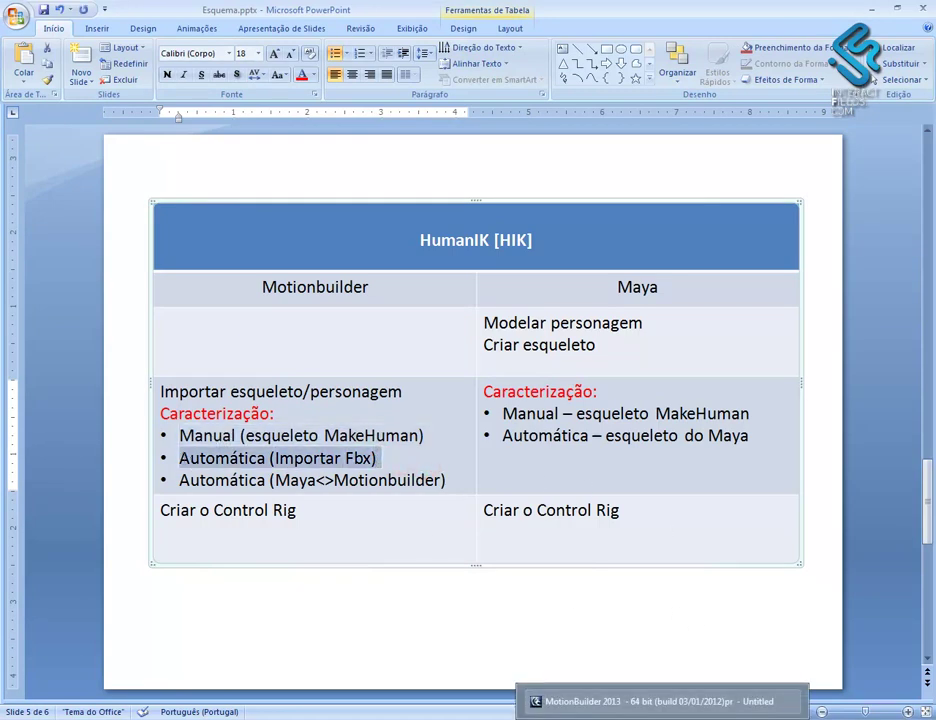
# Step: Switch to Maya and open the Visor
pyautogui.click(565, 702)
pyautogui.keyDown('alt'); pyautogui.moveTo(290, 355); pyautogui.dragTo(330, 345); pyautogui.keyUp('alt')
pyautogui.click(166, 24)
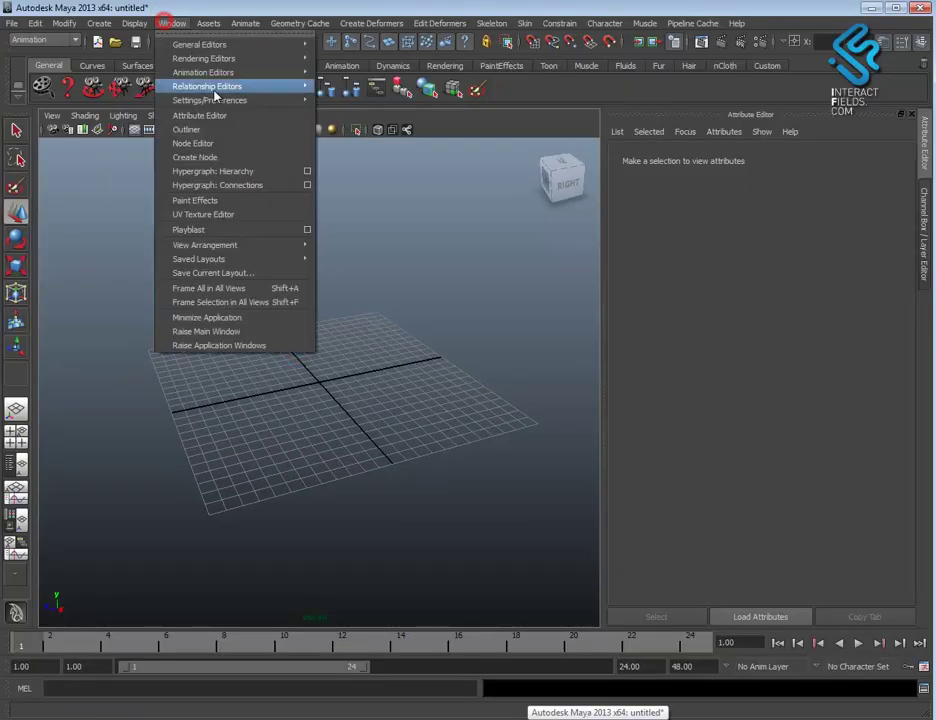
pyautogui.moveTo(232, 60)
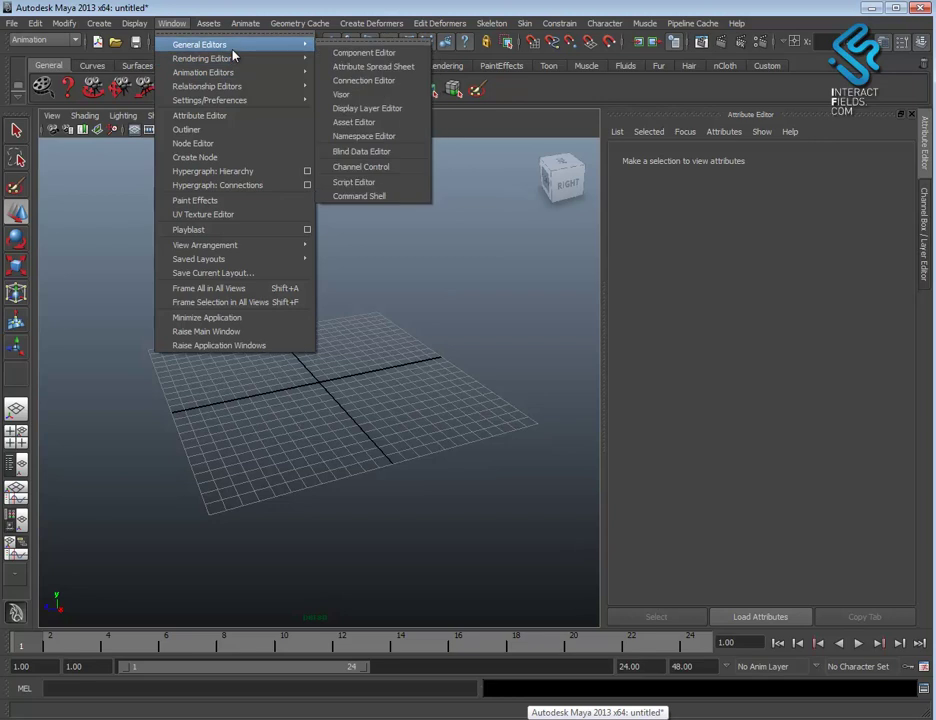
pyautogui.click(364, 93)
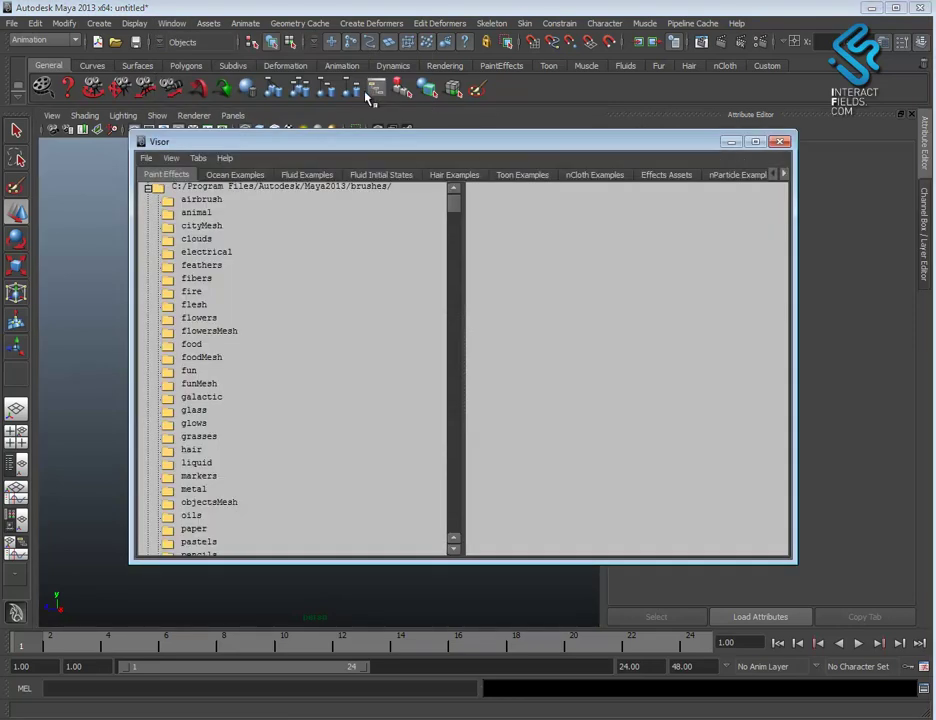
# Step: Import Blue_dude.ma from the Visor's HumanIK Examples into the scene and close the Visor
pyautogui.click(783, 174)
pyautogui.click(783, 174)
pyautogui.click(783, 174)
pyautogui.click(655, 175)
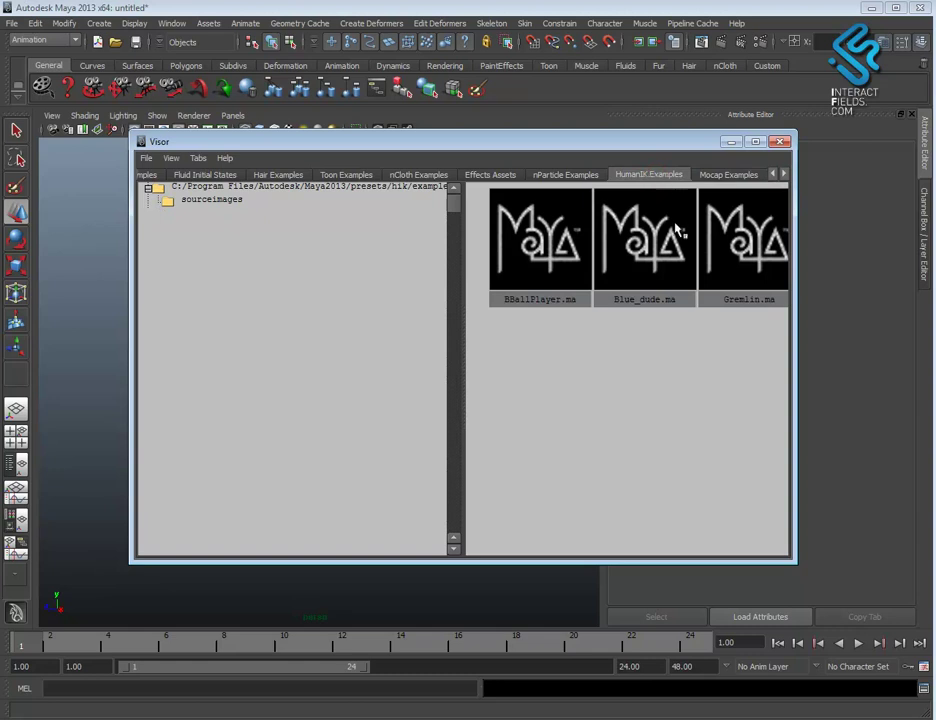
pyautogui.moveTo(652, 265); pyautogui.dragTo(88, 378, button='middle')
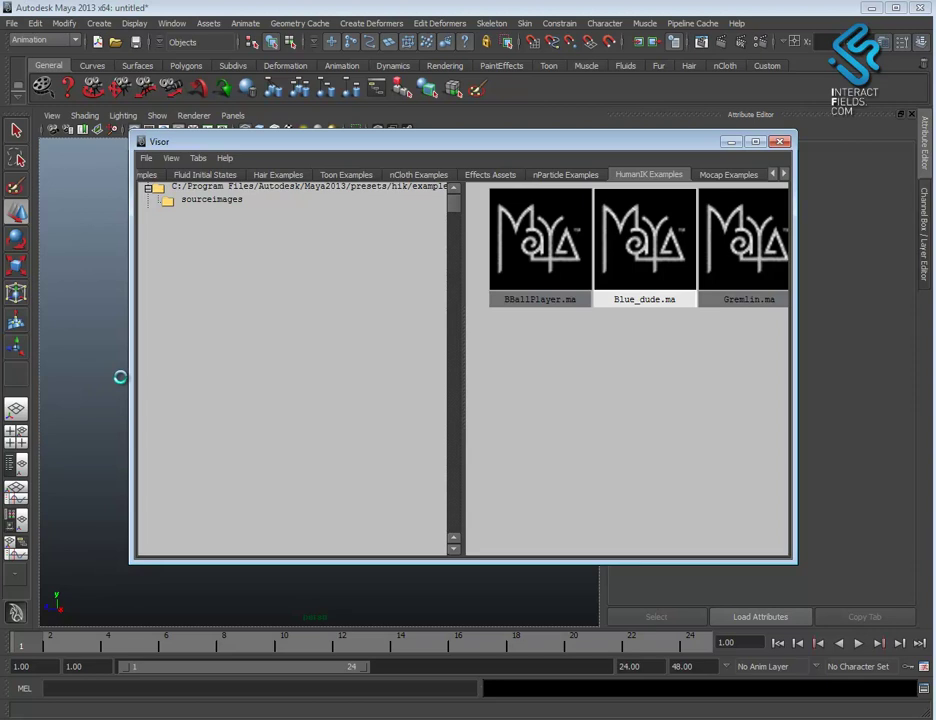
pyautogui.click(780, 143)
# Step: Display the imported character with textured shading and frame the whole figure from the front
pyautogui.keyDown('alt'); pyautogui.moveTo(481, 478); pyautogui.dragTo(370, 345, button='right'); pyautogui.keyUp('alt')
pyautogui.keyDown('alt'); pyautogui.moveTo(389, 403); pyautogui.dragTo(336, 314, button='right'); pyautogui.keyUp('alt')
pyautogui.press('6')
pyautogui.keyDown('alt'); pyautogui.moveTo(330, 451); pyautogui.dragTo(420, 466); pyautogui.keyUp('alt')
pyautogui.moveTo(320, 430)
pyautogui.keyDown('alt'); pyautogui.mouseDown(button='right')
pyautogui.moveTo(378, 530)
pyautogui.moveTo(314, 341)
pyautogui.moveTo(262, 256)
pyautogui.mouseUp(button='right'); pyautogui.keyUp('alt')
pyautogui.keyDown('alt'); pyautogui.moveTo(352, 379); pyautogui.dragTo(364, 389, button='middle'); pyautogui.keyUp('alt')
pyautogui.keyDown('alt'); pyautogui.moveTo(366, 411); pyautogui.dragTo(430, 419, button='right'); pyautogui.keyUp('alt')
pyautogui.keyDown('alt'); pyautogui.moveTo(430, 430); pyautogui.dragTo(428, 474, button='middle'); pyautogui.keyUp('alt')
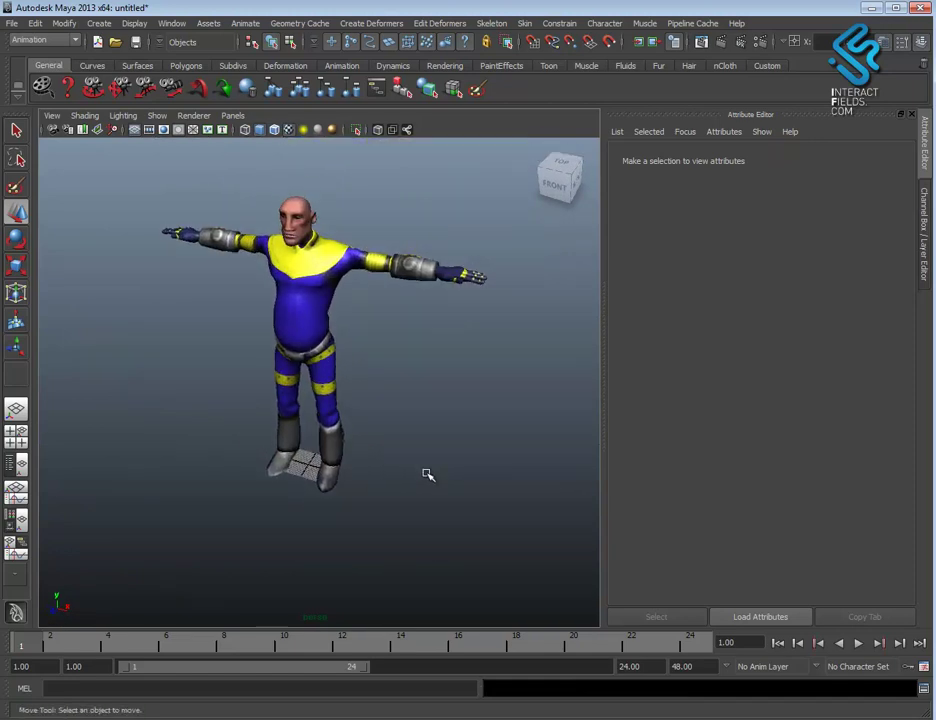
pyautogui.keyDown('alt'); pyautogui.moveTo(428, 474); pyautogui.dragTo(432, 460); pyautogui.keyUp('alt')
# Step: Show a widened Outliner beside the perspective view and expand the cop__Reference hierarchy through cop__Hips and cop__LeftUpLeg
pyautogui.click(17, 463)
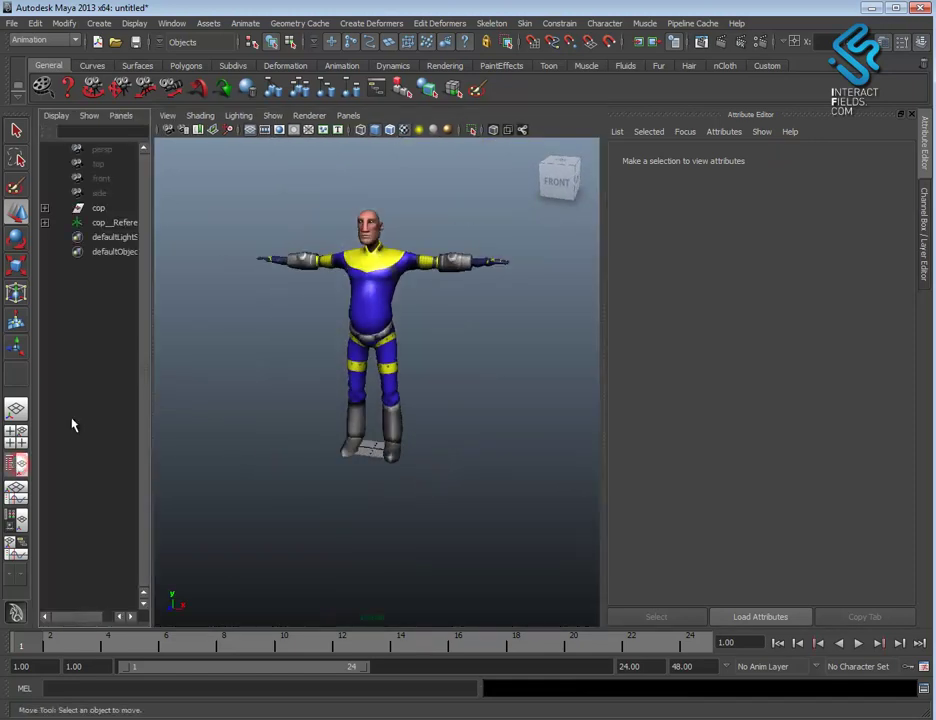
pyautogui.moveTo(152, 278); pyautogui.dragTo(267, 294)
pyautogui.click(44, 222)
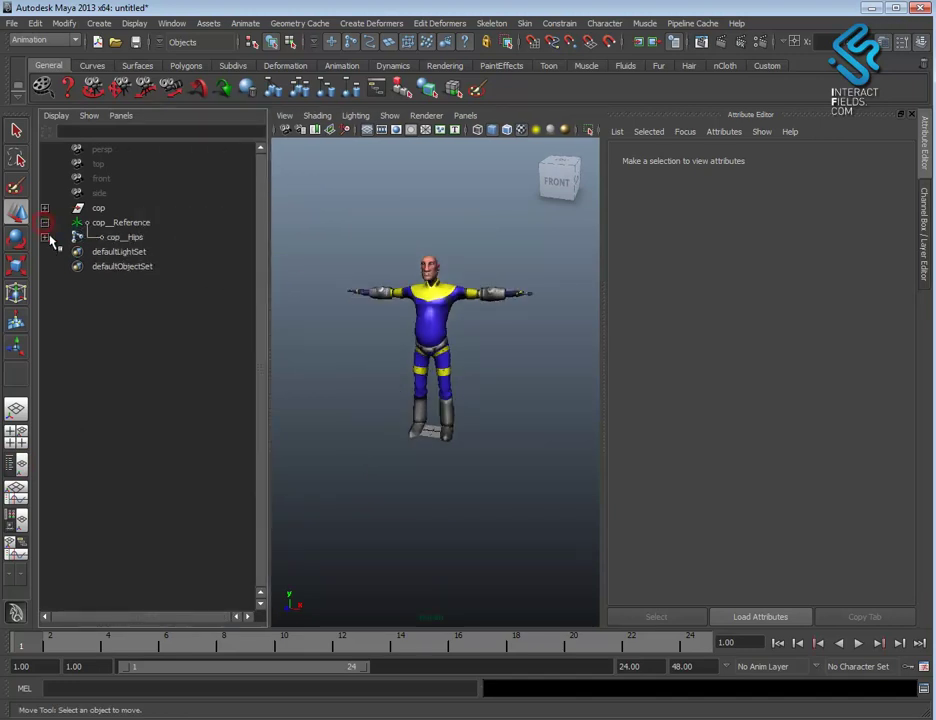
pyautogui.click(44, 237)
pyautogui.click(44, 252)
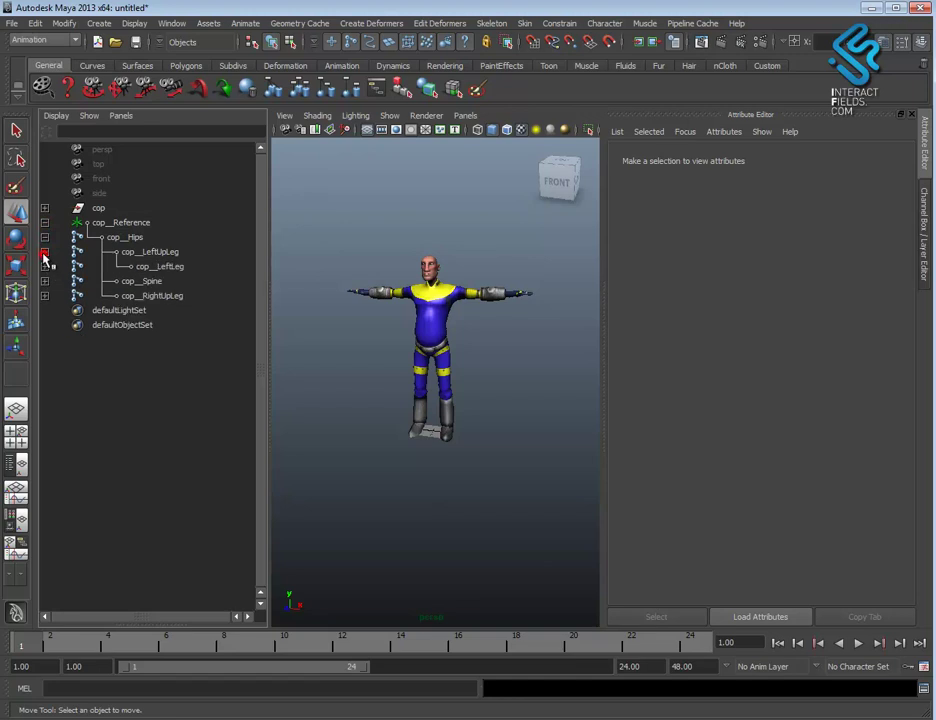
# Step: Inspect the names of the hips, left upper leg and left leg joints by selecting each in the skeleton hierarchy
pyautogui.click(130, 237)
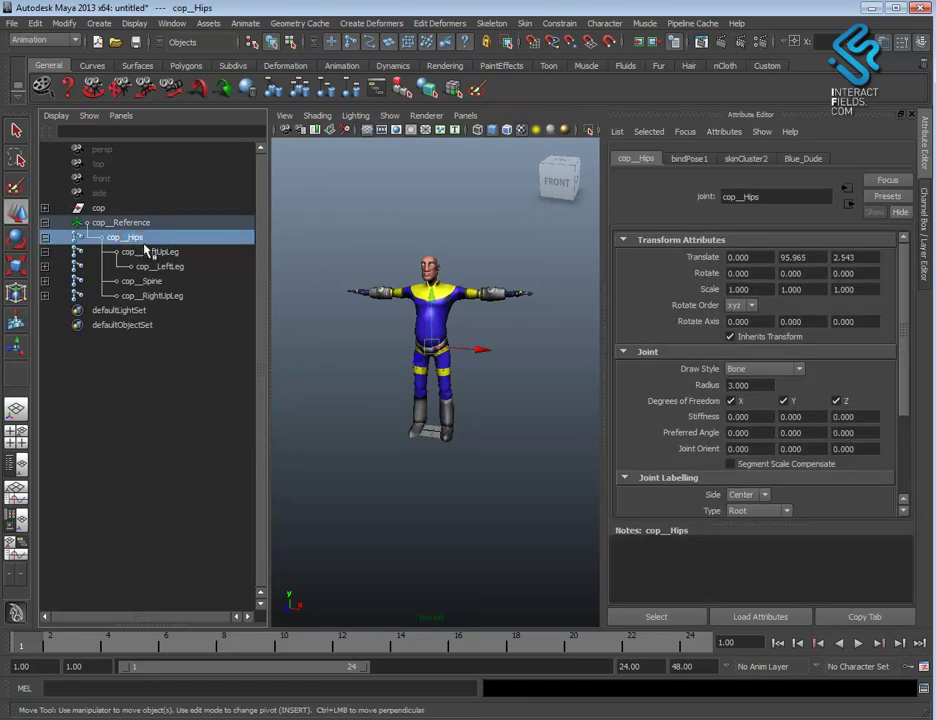
pyautogui.click(153, 253)
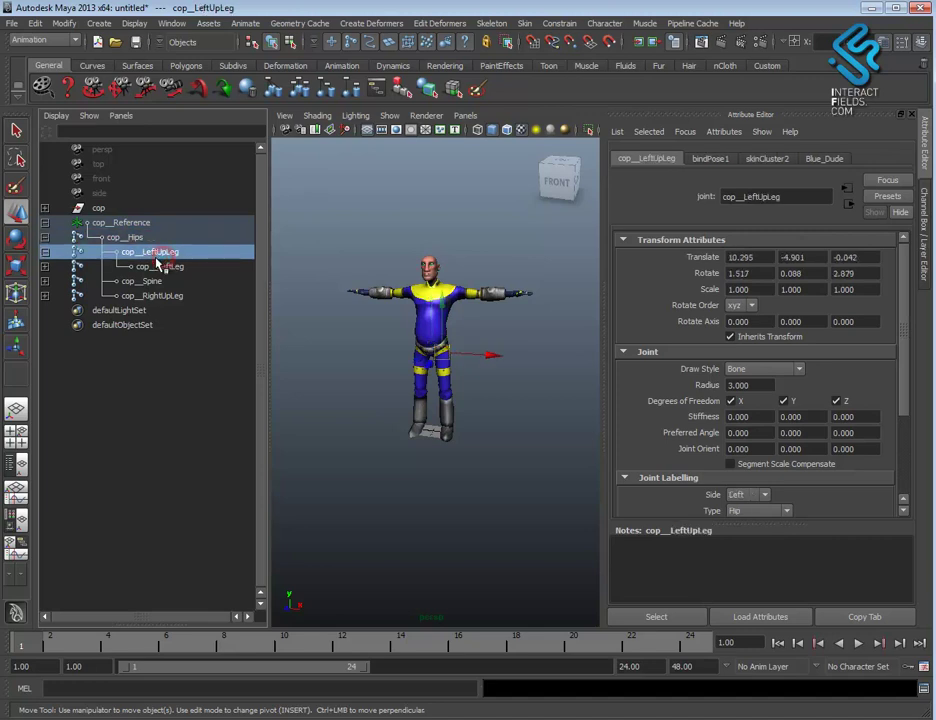
pyautogui.click(150, 268)
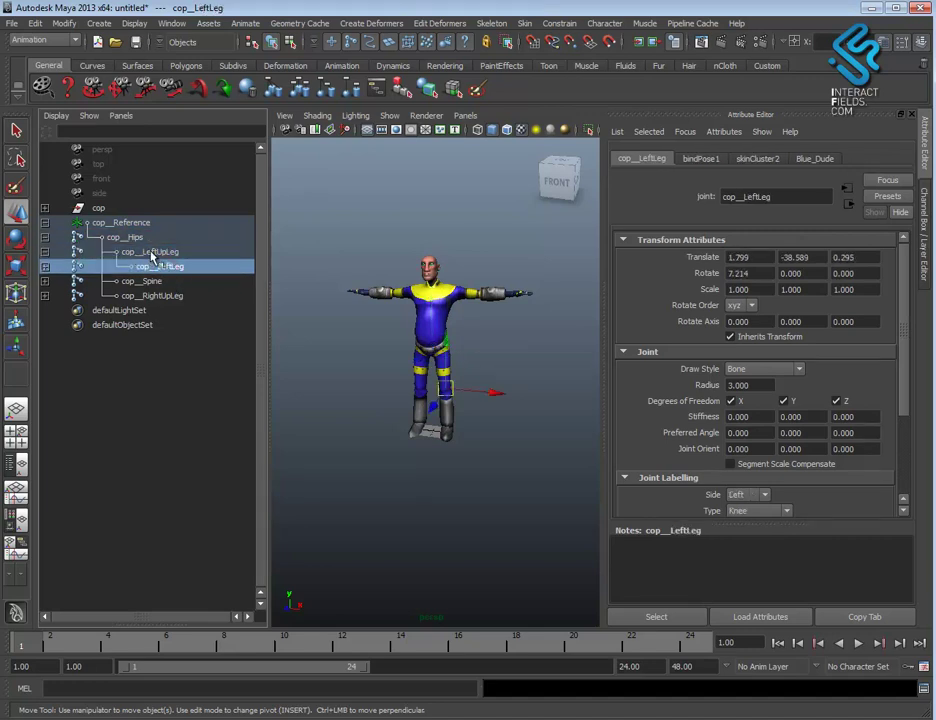
pyautogui.click(150, 252)
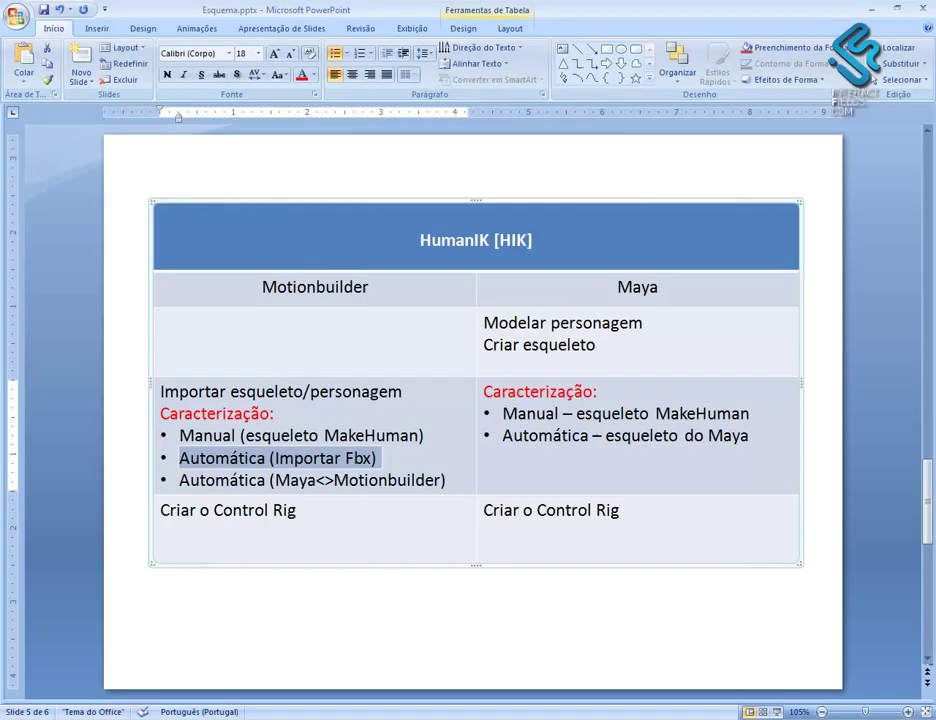
# Step: Switch to the presentation and examine the Hips, LeftUpLeg, LeftLeg and LeftFoot names in the skeleton diagram on slide 6
pyautogui.click(927, 626)
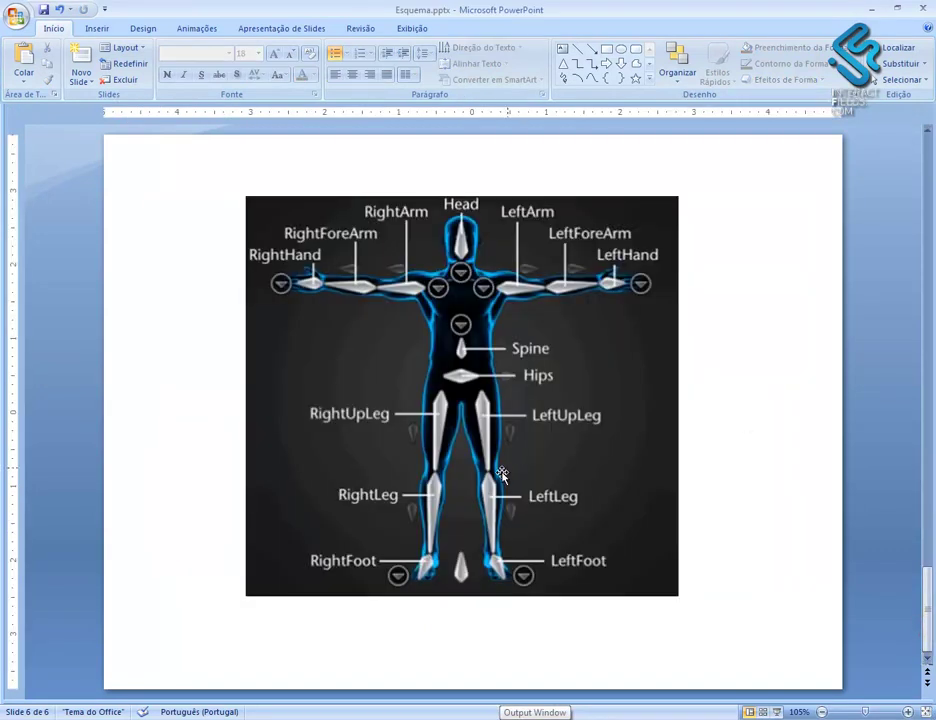
pyautogui.click(536, 379)
pyautogui.click(567, 418)
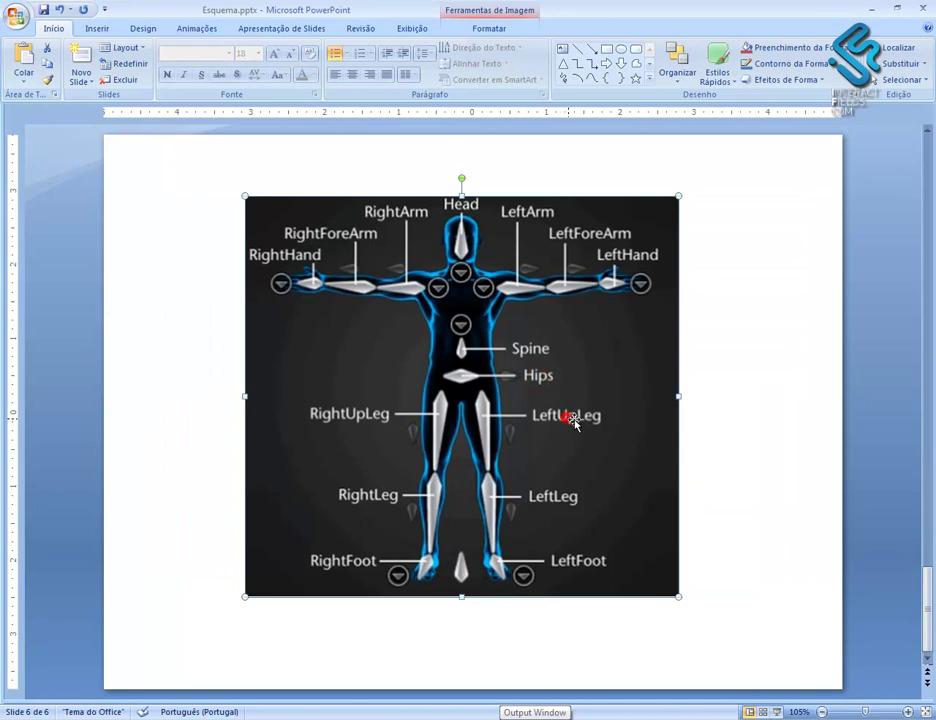
pyautogui.click(569, 499)
pyautogui.click(594, 561)
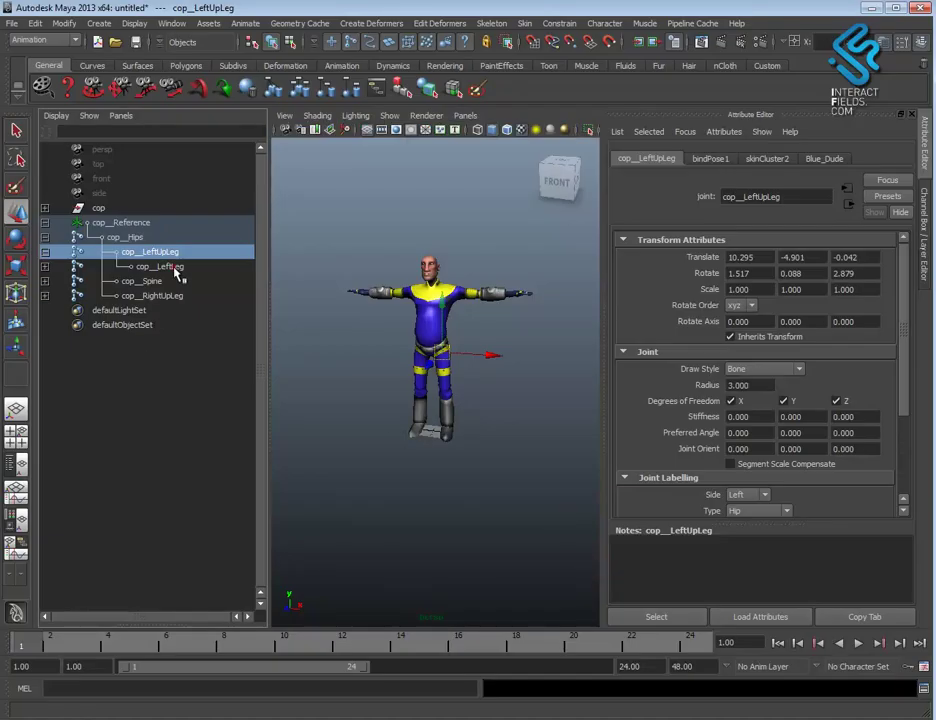
# Step: Return to Maya, expand cop__LeftLeg and select cop__LeftFoot to compare its name with the diagram
pyautogui.click(170, 267)
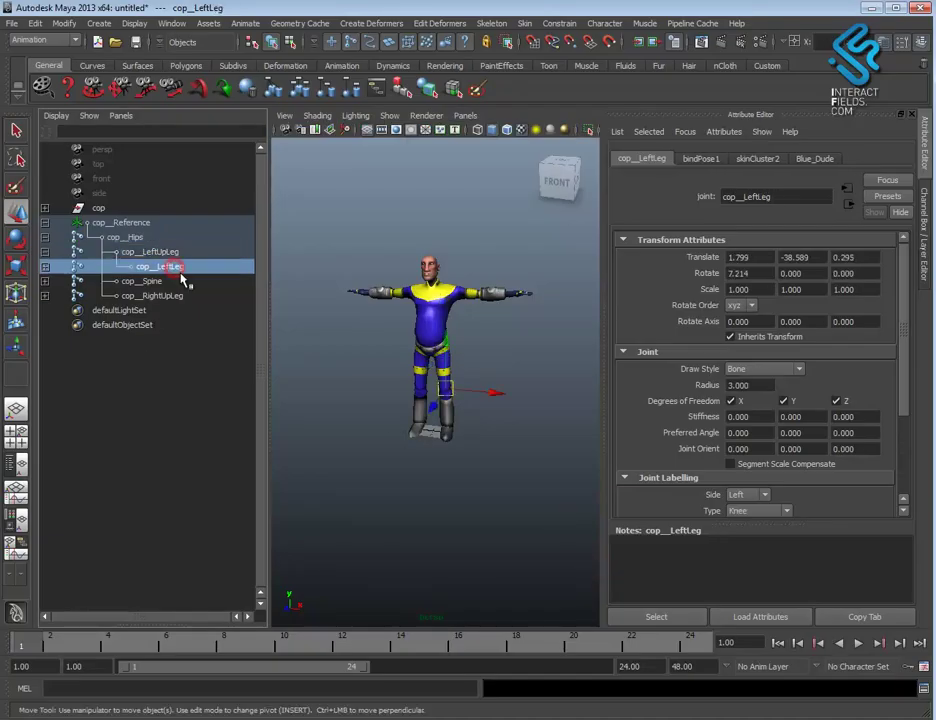
pyautogui.click(44, 266)
pyautogui.click(186, 281)
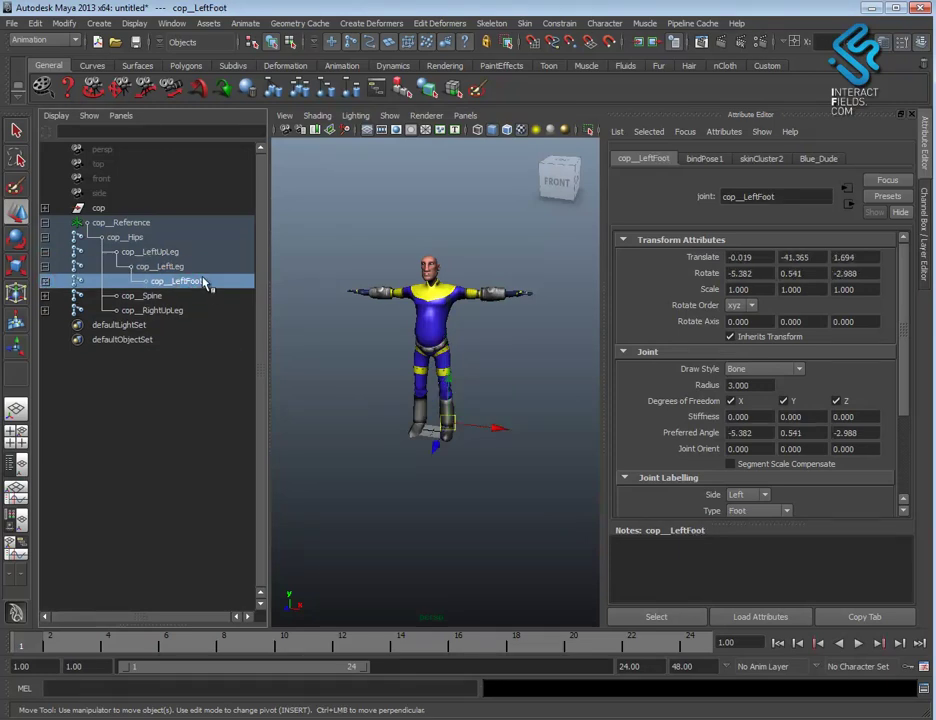
pyautogui.keyDown('alt'); pyautogui.moveTo(506, 476); pyautogui.dragTo(363, 445, button='right'); pyautogui.keyUp('alt')
pyautogui.moveTo(273, 418); pyautogui.dragTo(218, 410)
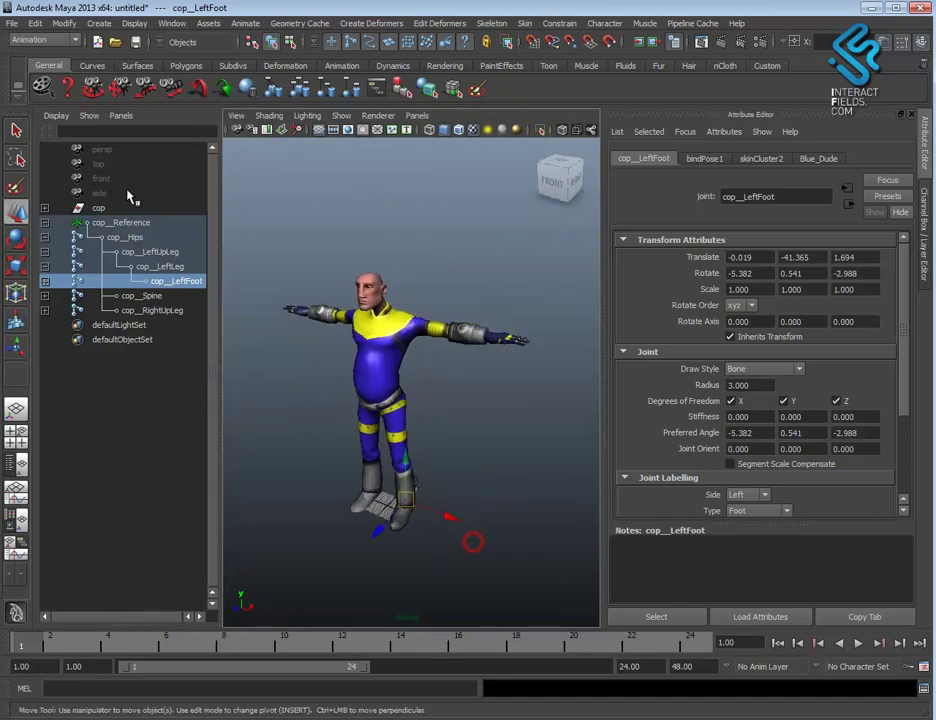
# Step: Start an FBX export of the whole scene and set its destination folder to D:\MakeHuman_Maya
pyautogui.click(11, 23)
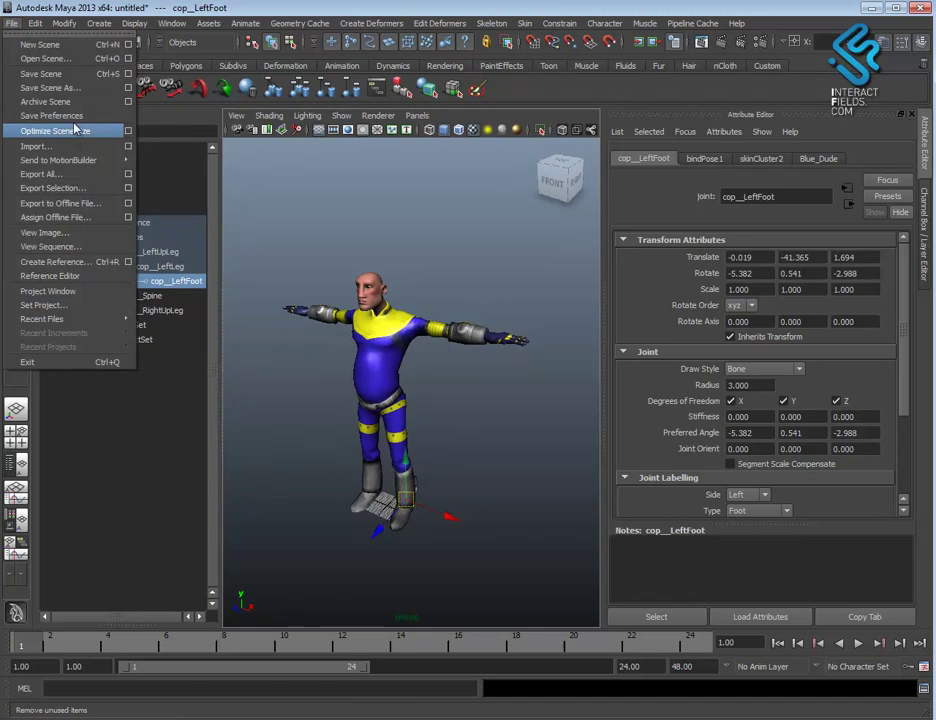
pyautogui.click(91, 176)
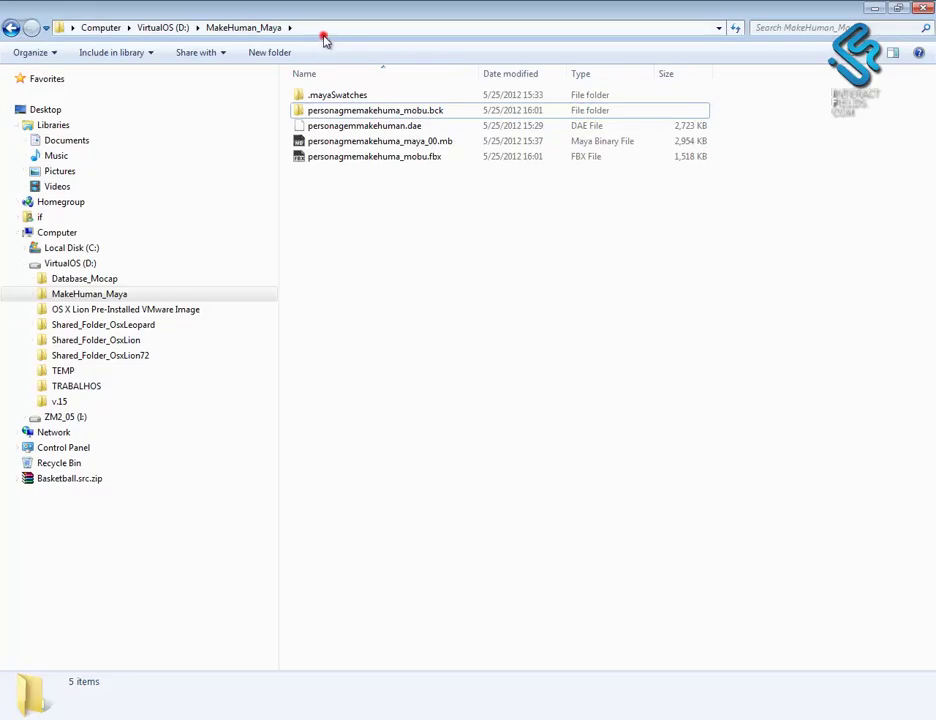
pyautogui.click(323, 35)
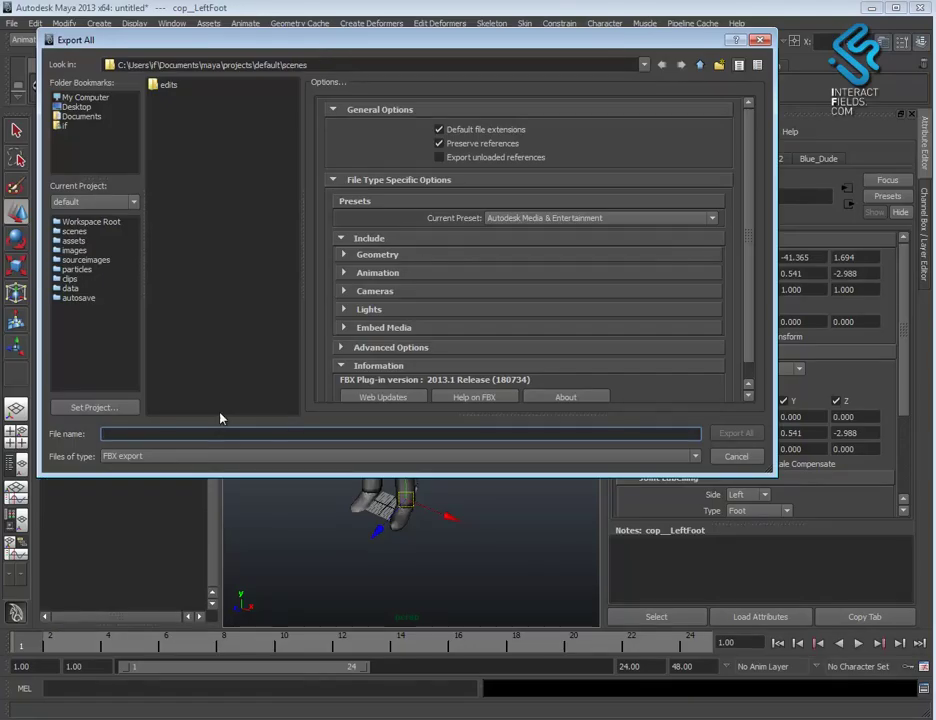
pyautogui.write('D:\\MakeHuman_Maya')
pyautogui.press('Return')
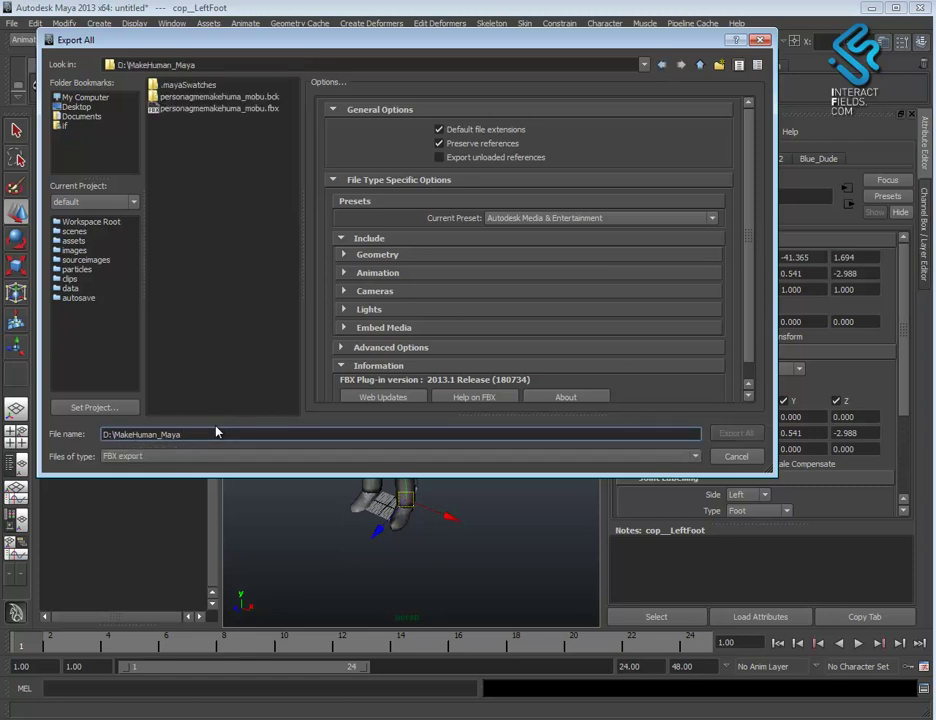
# Step: Name the export file personagem_maya_auto and export everything as FBX
pyautogui.tripleClick(207, 434)
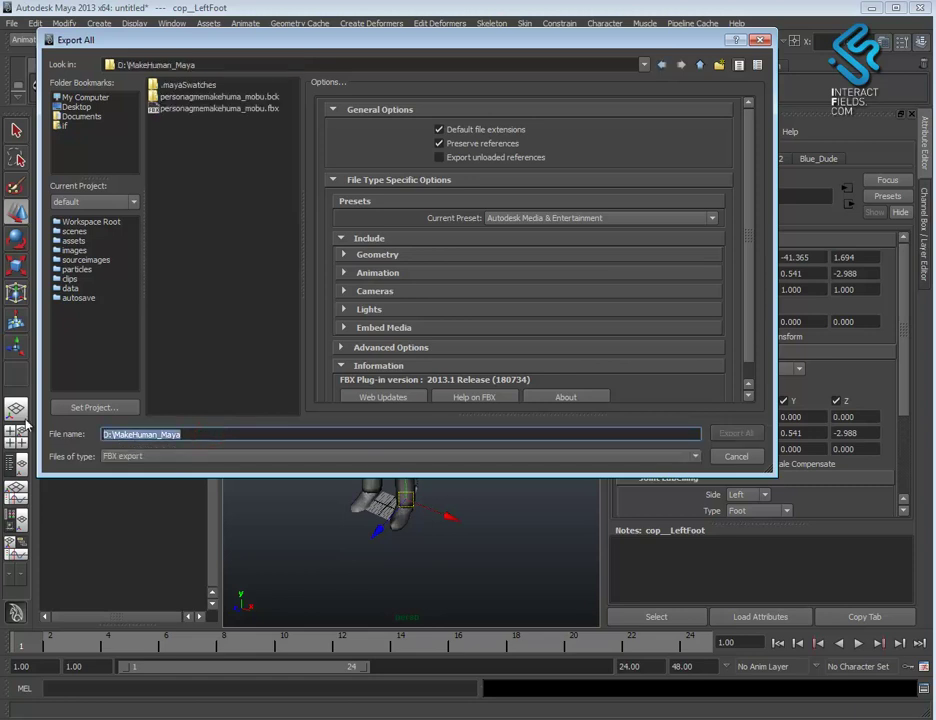
pyautogui.write('personagem_maya_auto')
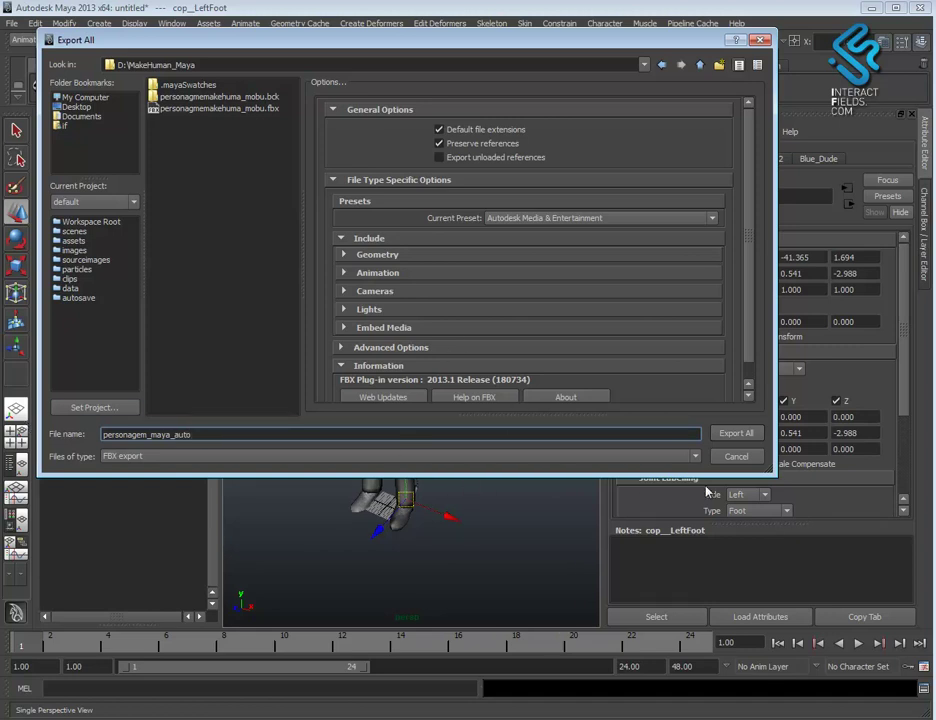
pyautogui.click(736, 433)
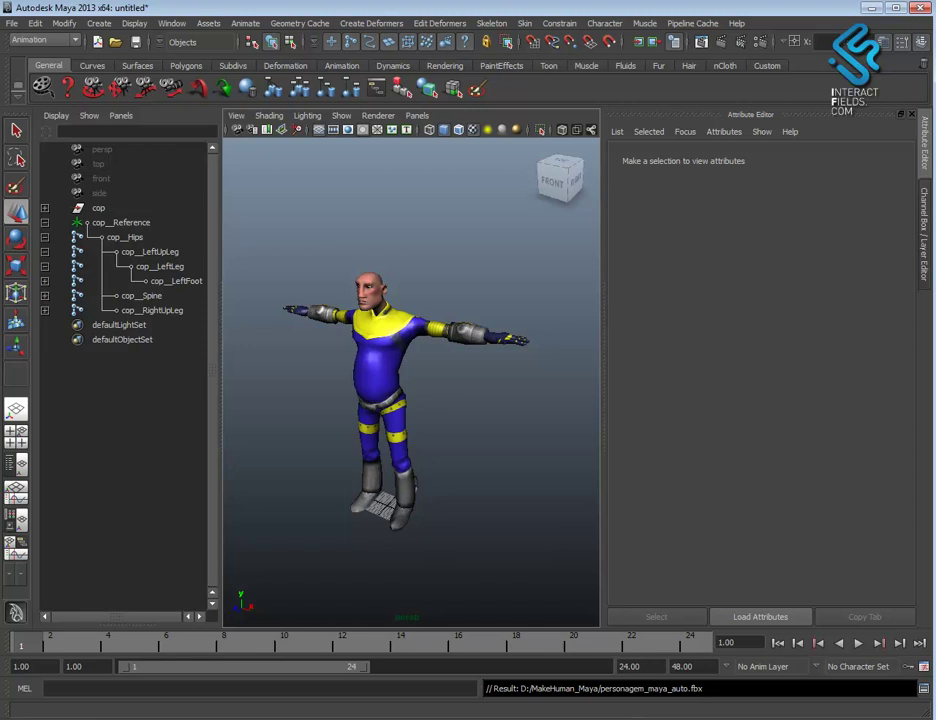
# Step: Locate personagem_maya_auto.fbx in the MakeHuman_Maya folder and switch to MotionBuilder
pyautogui.hotkey('alt', 'Tab')
pyautogui.click(419, 314)
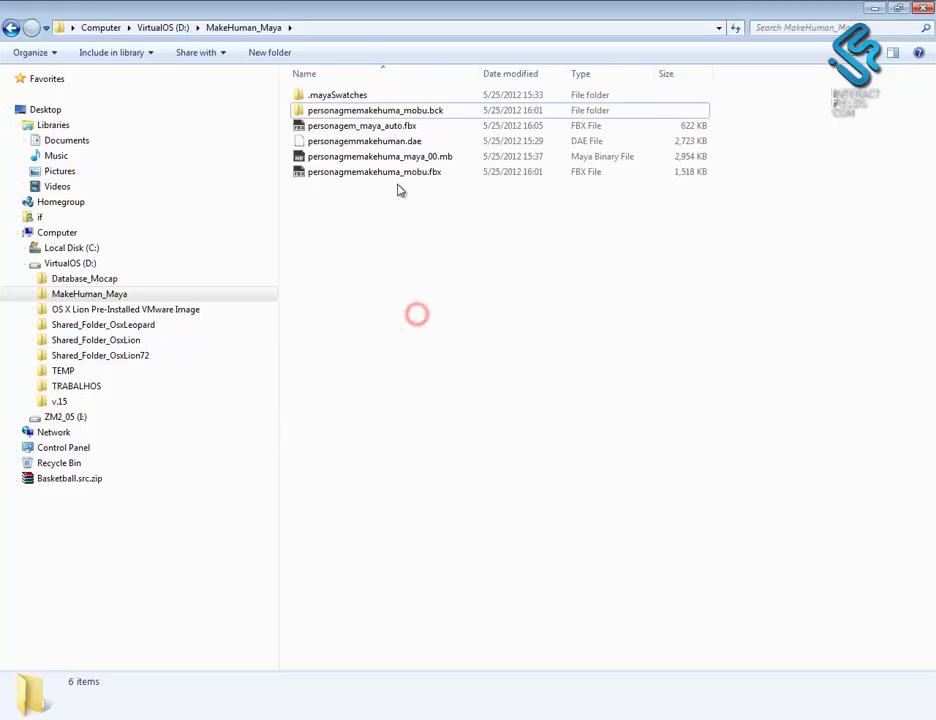
pyautogui.click(378, 126)
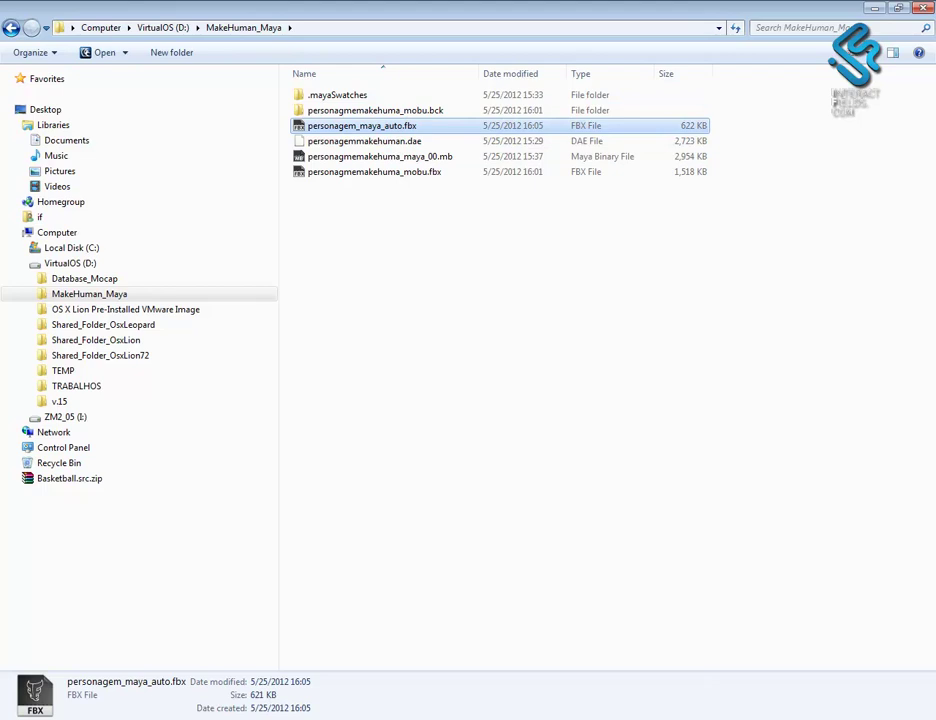
pyautogui.hotkey('alt', 'Tab')
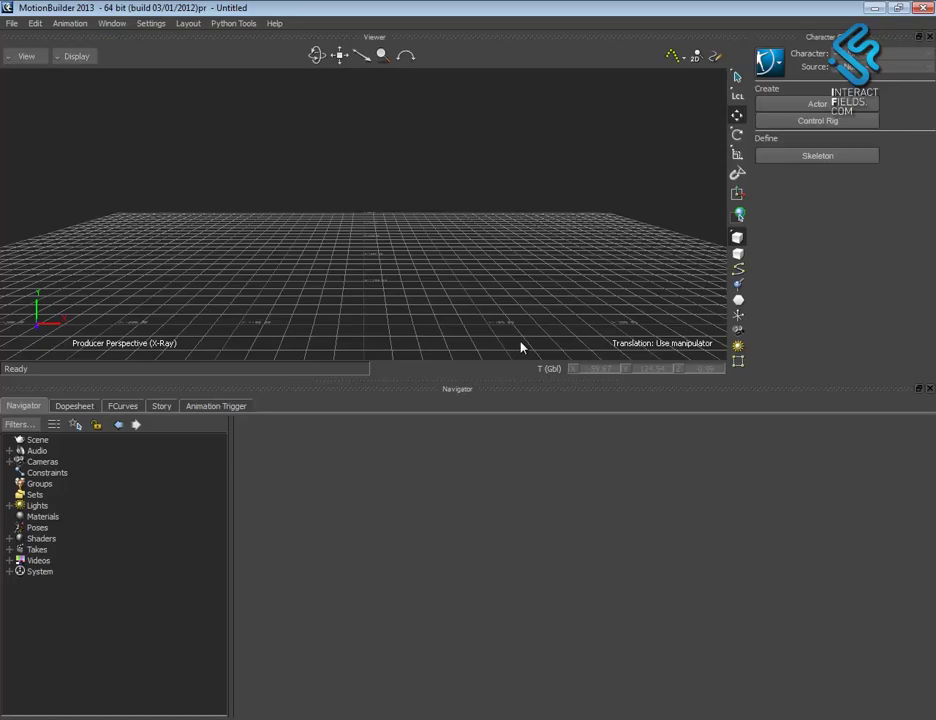
# Step: Open personagem_maya_auto.fbx from the MakeHuman_Maya folder, importing all its elements and Take 001
pyautogui.click(11, 24)
pyautogui.click(30, 54)
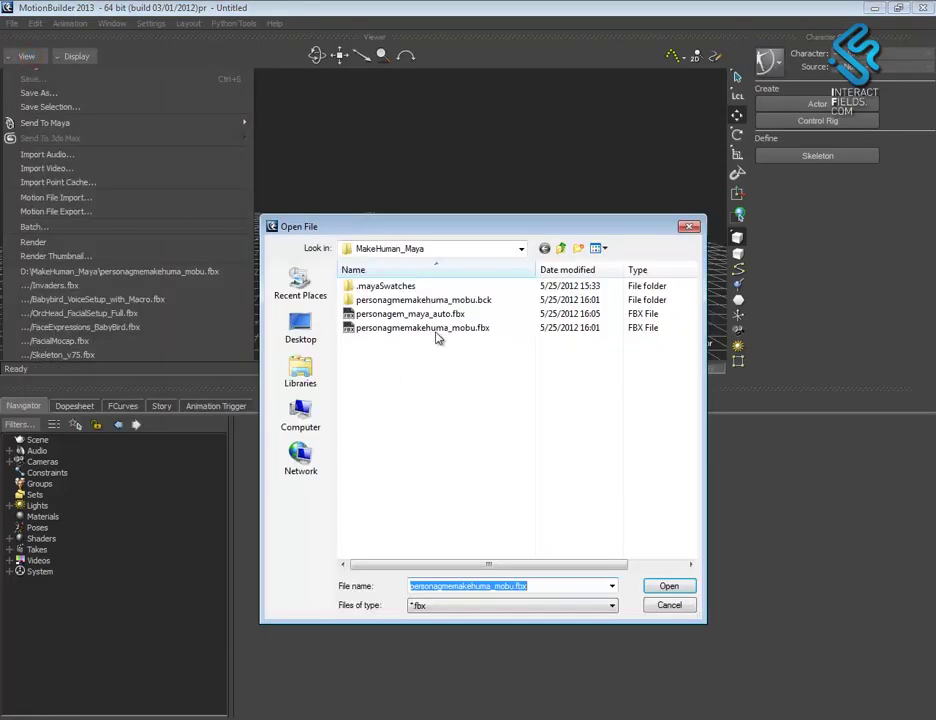
pyautogui.click(412, 314)
pyautogui.doubleClick(410, 315)
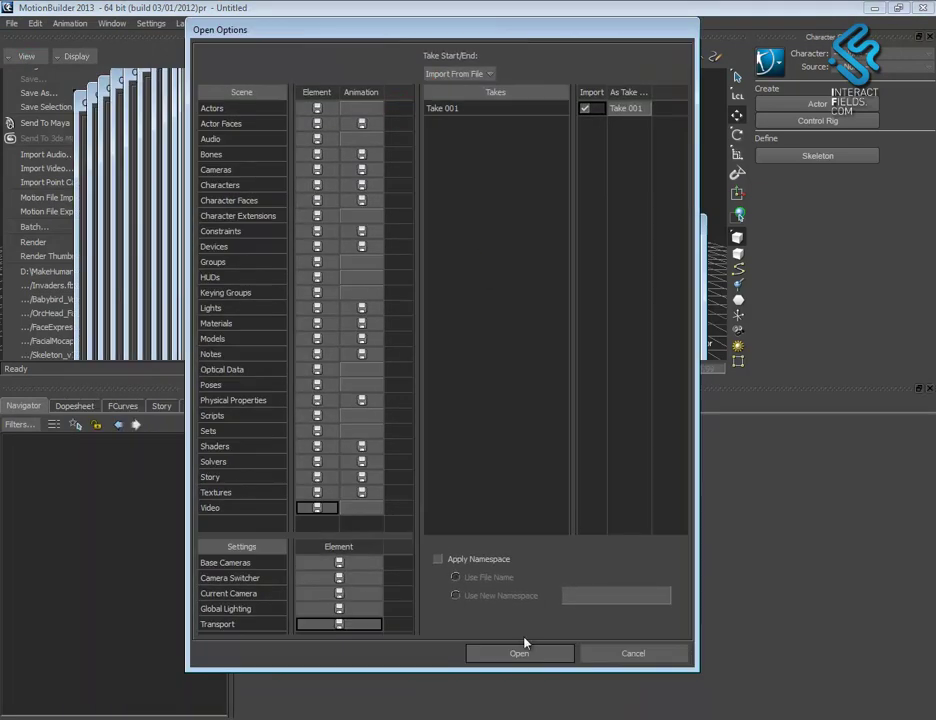
pyautogui.click(515, 655)
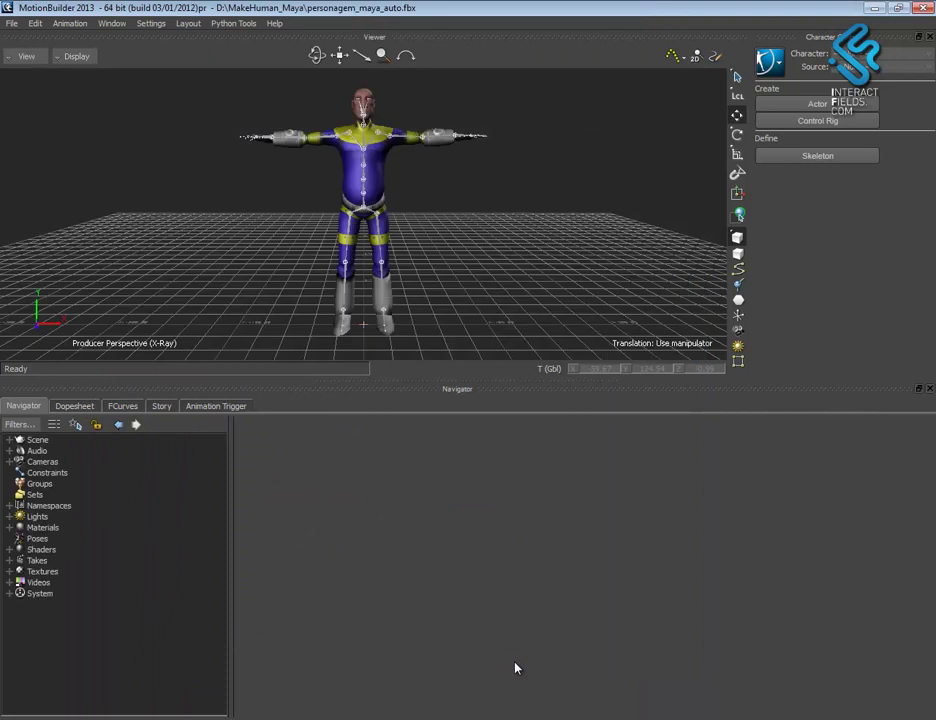
pyautogui.keyDown('ctrl'); pyautogui.keyDown('shift'); pyautogui.moveTo(478, 311); pyautogui.dragTo(415, 254); pyautogui.keyUp('shift'); pyautogui.keyUp('ctrl')
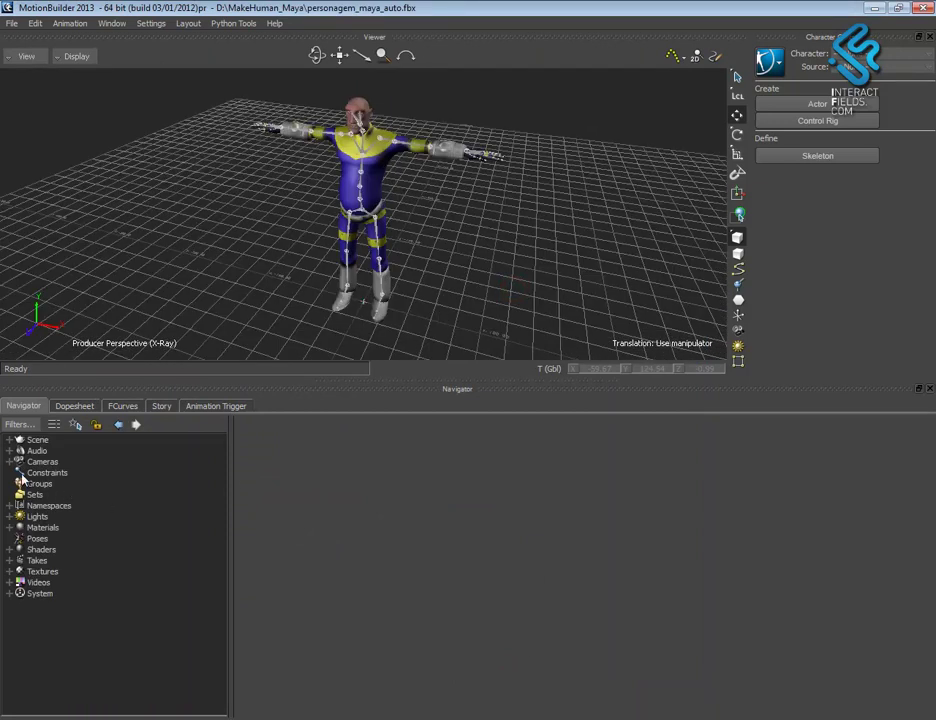
# Step: Expand Scene and cop__Reference and select cop__Hips to inspect the imported hierarchy
pyautogui.click(9, 439)
pyautogui.click(44, 450)
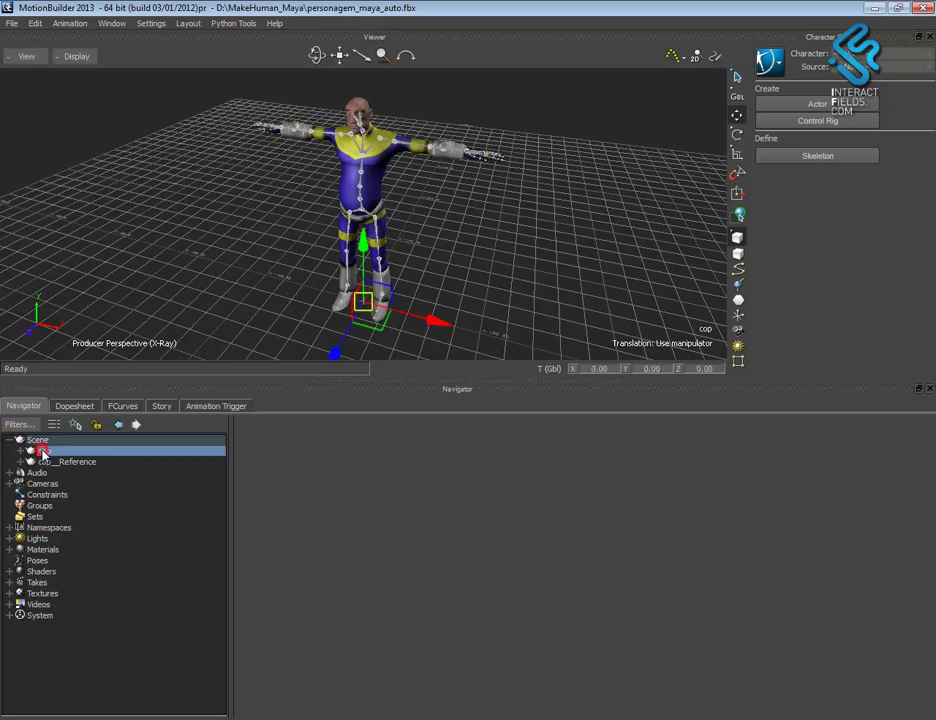
pyautogui.keyDown('ctrl'); pyautogui.keyDown('shift'); pyautogui.moveTo(211, 329); pyautogui.dragTo(211, 270); pyautogui.keyUp('shift'); pyautogui.keyUp('ctrl')
pyautogui.click(66, 461)
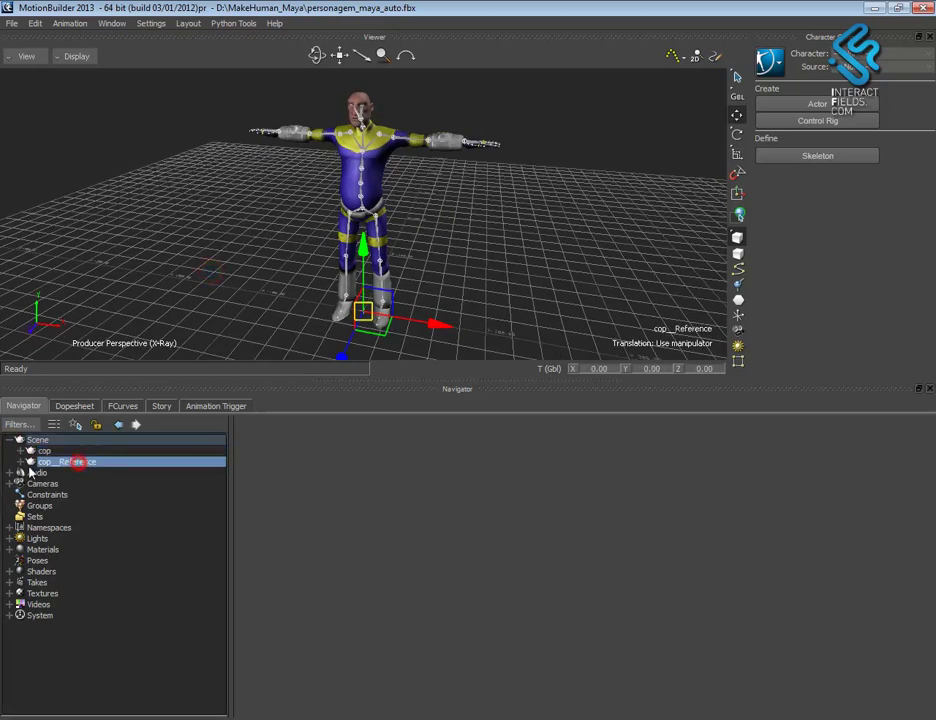
pyautogui.click(20, 461)
pyautogui.click(70, 473)
pyautogui.click(605, 242)
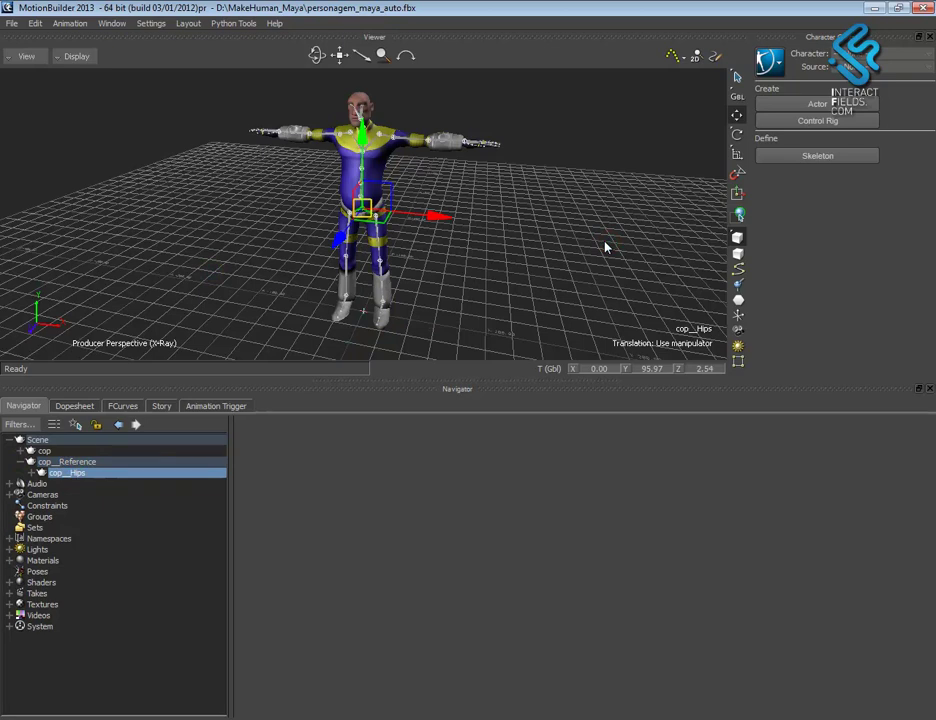
# Step: Split the viewer into two panes, show the schematic view in one, and select cop__Spine and cop__Spine1 in it
pyautogui.hotkey('ctrl', '2')
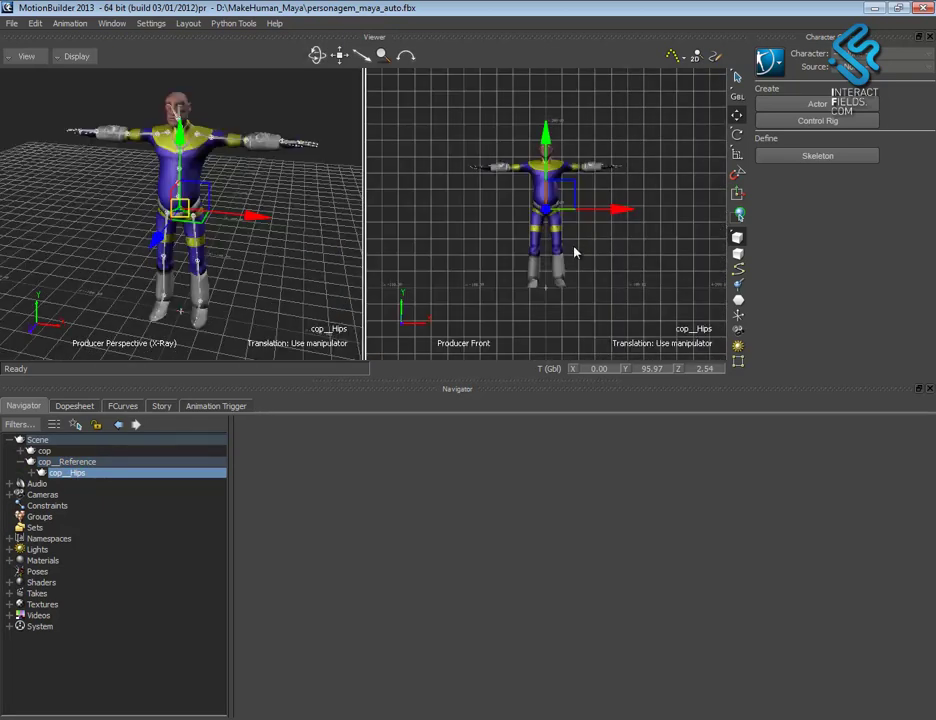
pyautogui.hotkey('ctrl', 'w')
pyautogui.keyDown('alt'); pyautogui.moveTo(520, 175); pyautogui.dragTo(673, 231, button='right'); pyautogui.keyUp('alt')
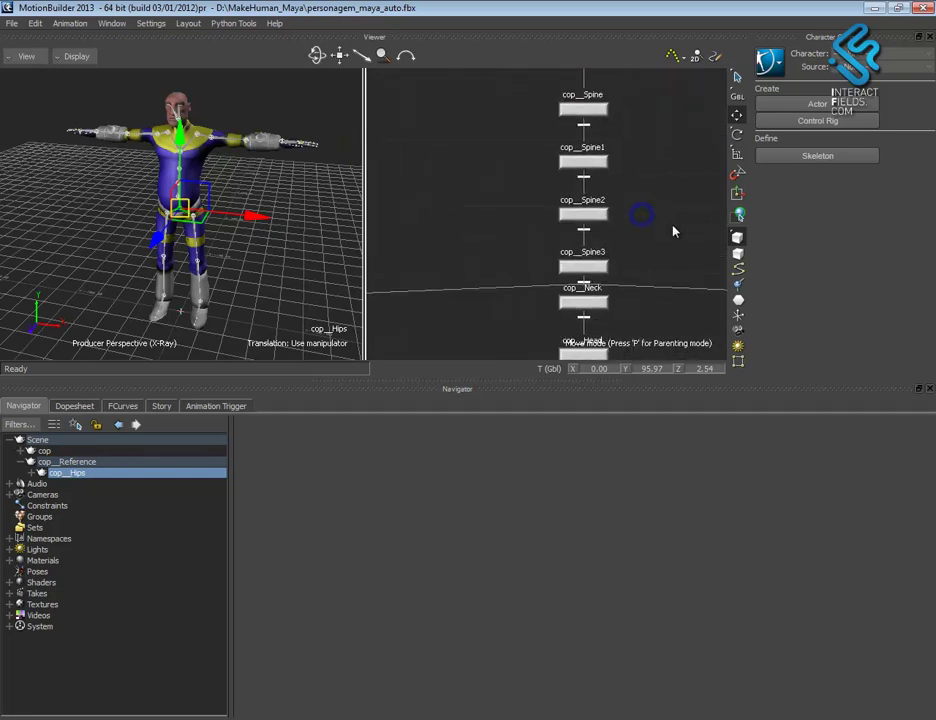
pyautogui.click(600, 110)
pyautogui.click(598, 160)
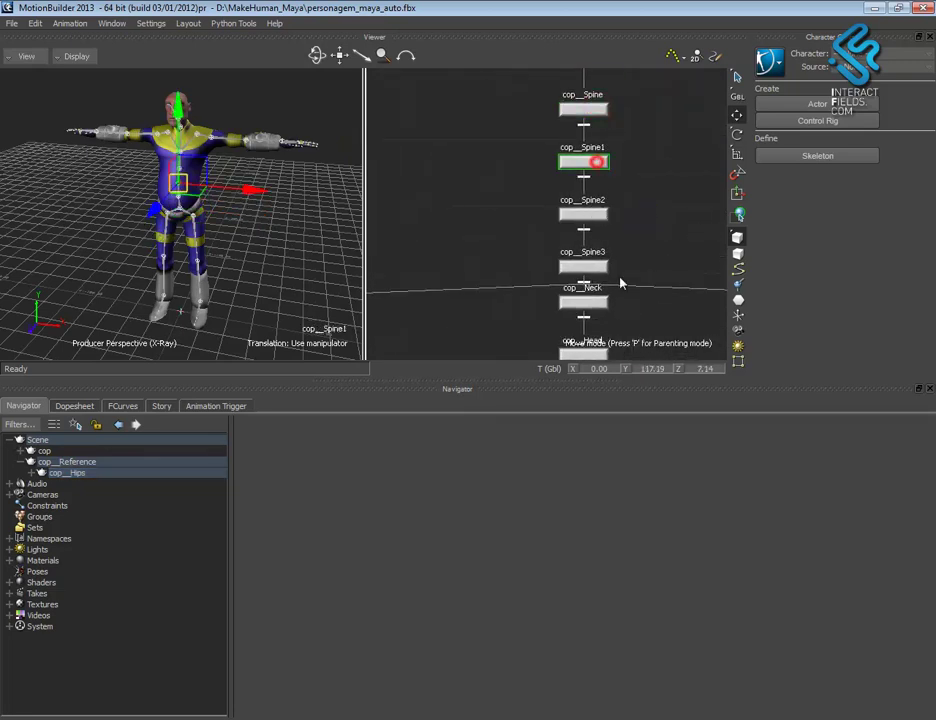
# Step: Examine the neck, head and left arm bone names in the schematic, then return to a single perspective pane
pyautogui.scroll(-3, 600, 160)
pyautogui.keyDown('alt'); pyautogui.moveTo(595, 172); pyautogui.dragTo(570, 234, button='middle'); pyautogui.keyUp('alt')
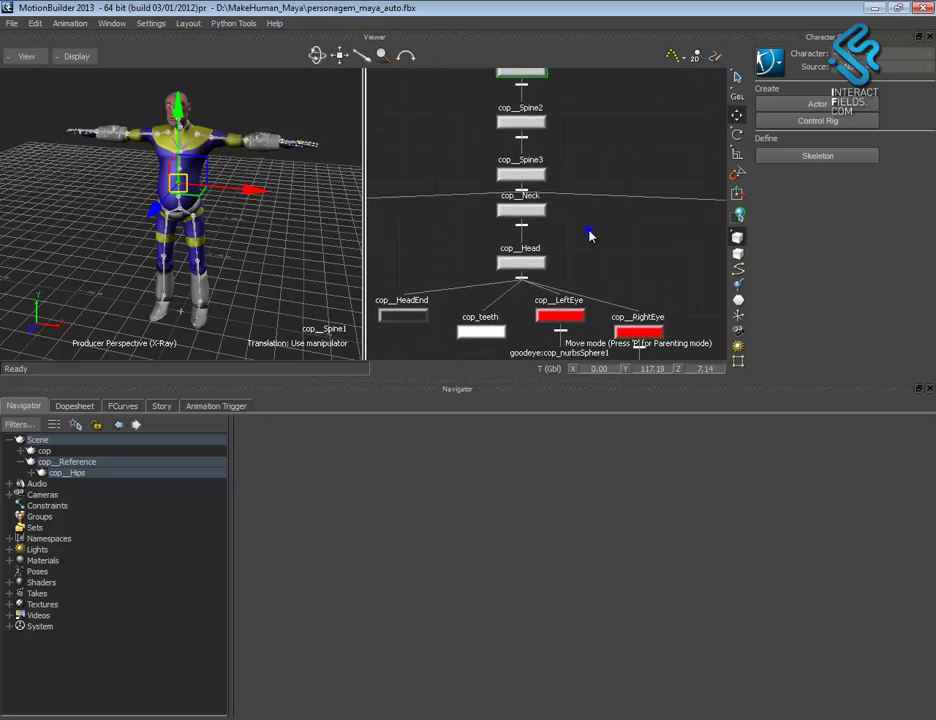
pyautogui.keyDown('alt'); pyautogui.moveTo(591, 234); pyautogui.dragTo(591, 226, button='right'); pyautogui.keyUp('alt')
pyautogui.click(529, 195)
pyautogui.click(530, 195)
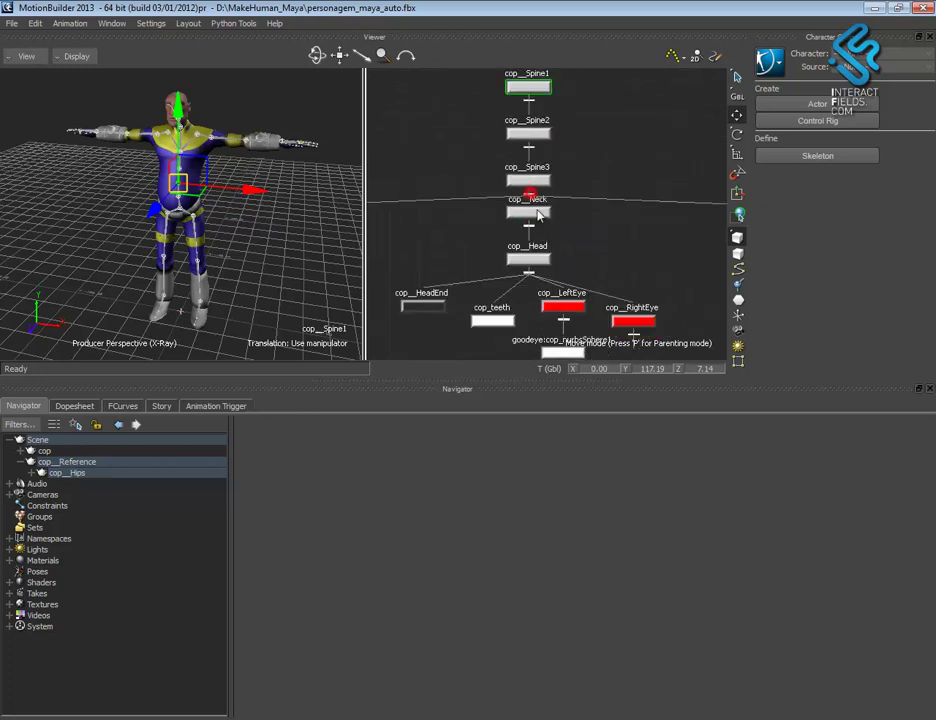
pyautogui.keyDown('alt'); pyautogui.moveTo(489, 254); pyautogui.dragTo(745, 261, button='middle'); pyautogui.keyUp('alt')
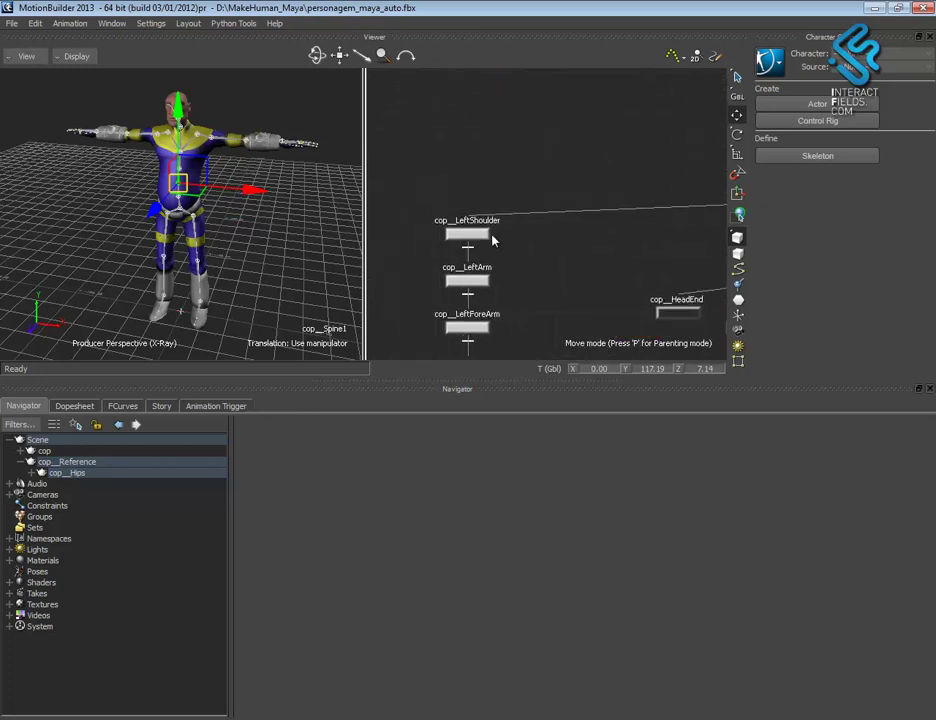
pyautogui.click(311, 218)
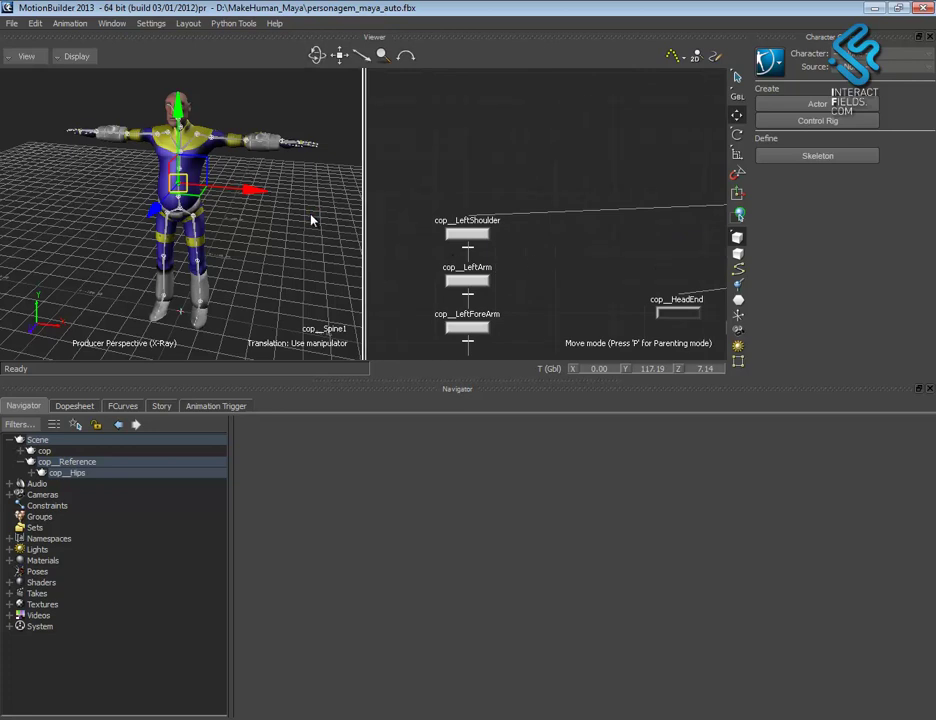
pyautogui.hotkey('ctrl', '1')
pyautogui.moveTo(527, 302); pyautogui.dragTo(518, 253)
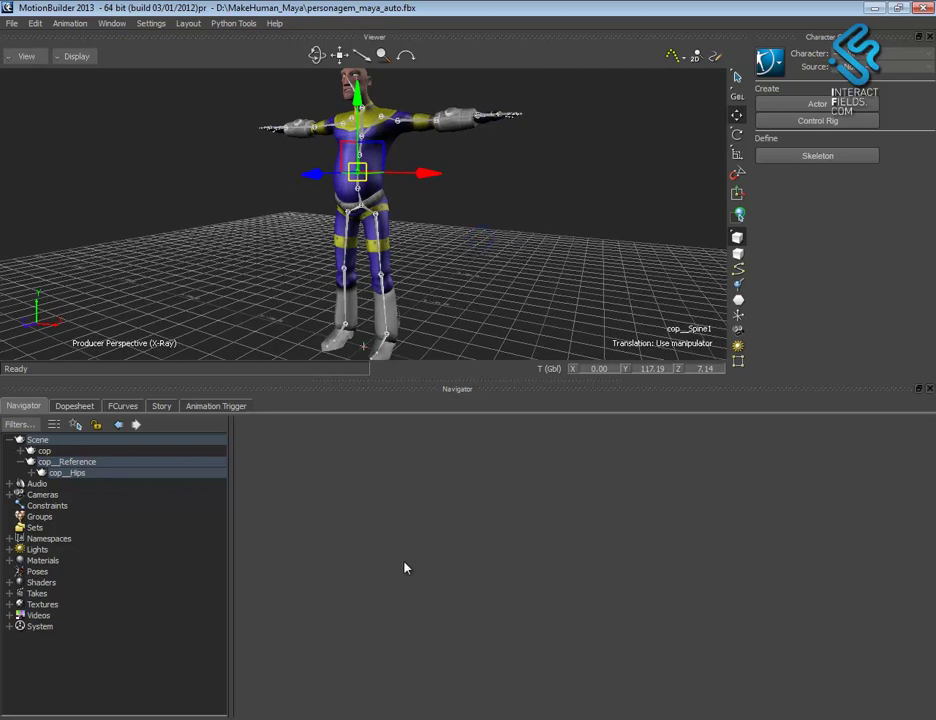
# Step: Switch to a layout that includes the Asset Browser and show the Characters templates
pyautogui.click(189, 25)
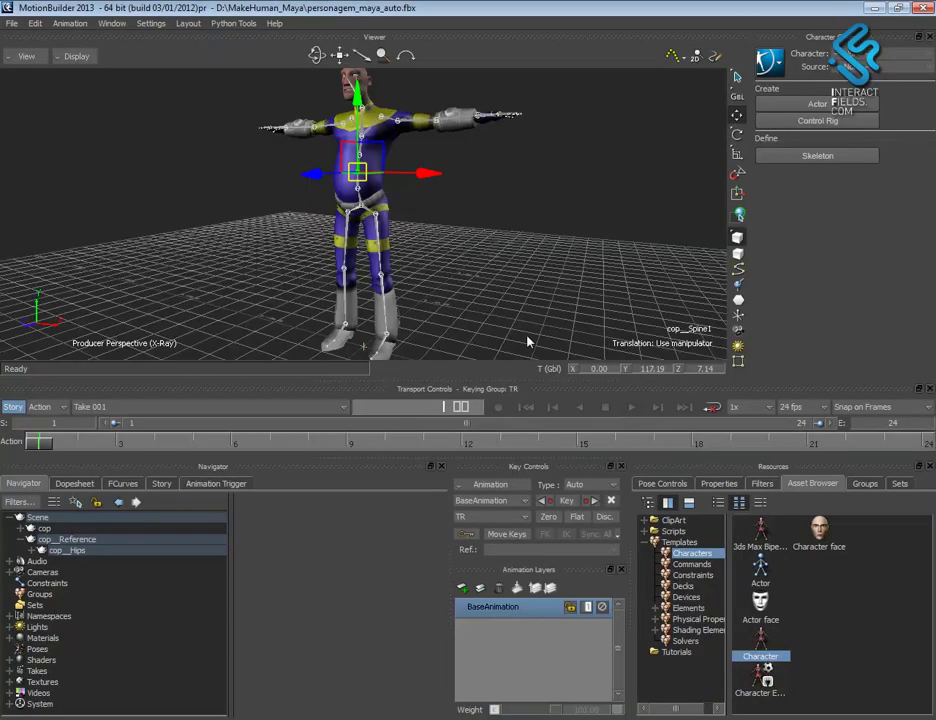
pyautogui.click(680, 542)
pyautogui.click(691, 553)
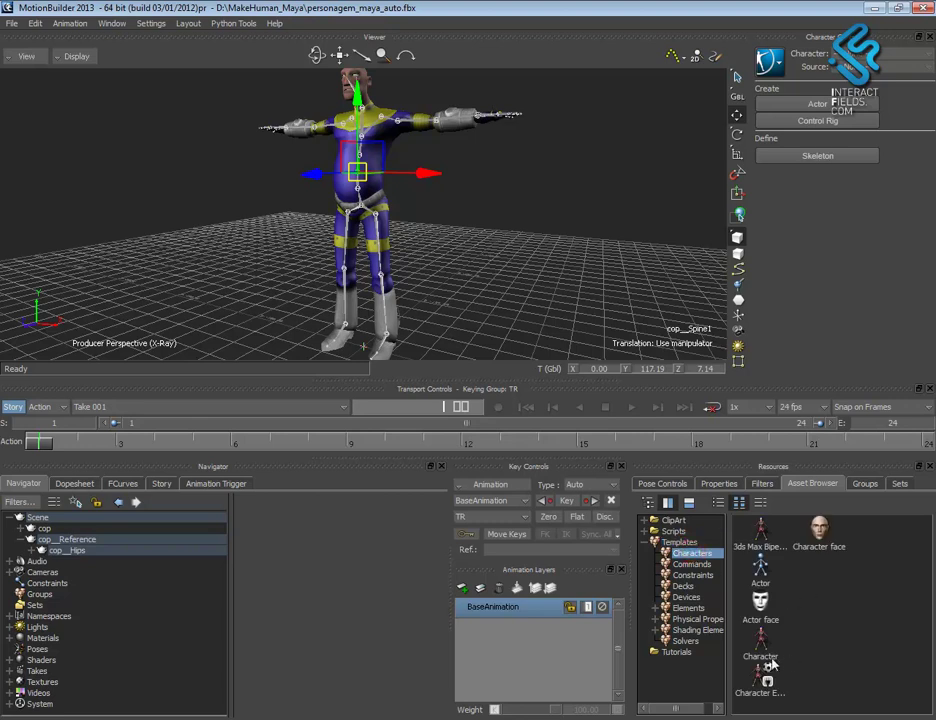
# Step: Apply the Character template to the cop__Hips bone and characterize it as Biped
pyautogui.moveTo(760, 640); pyautogui.dragTo(374, 207)
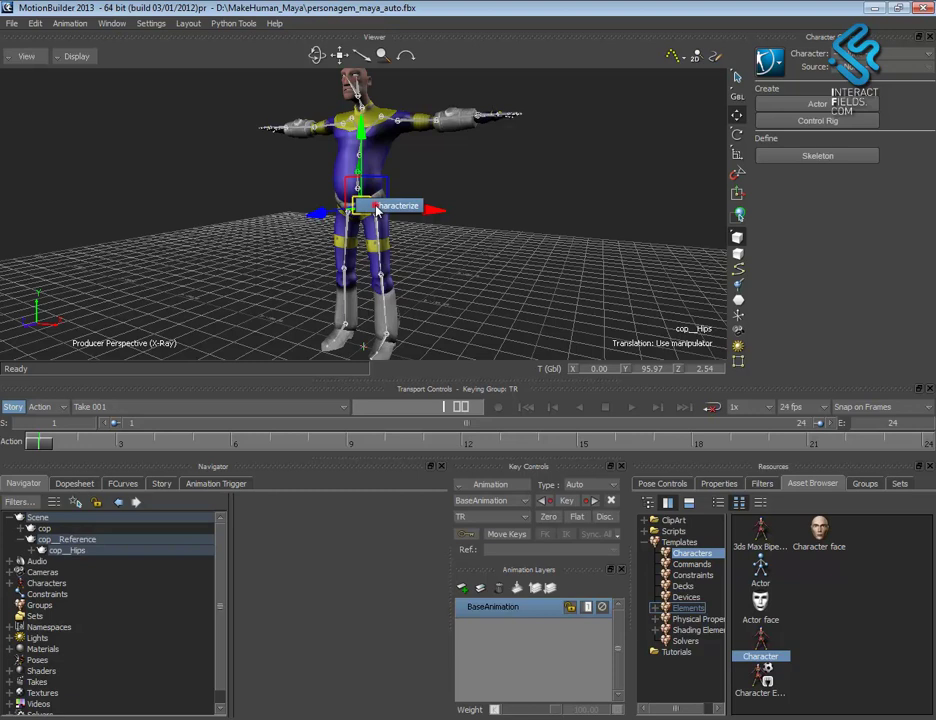
pyautogui.click(380, 206)
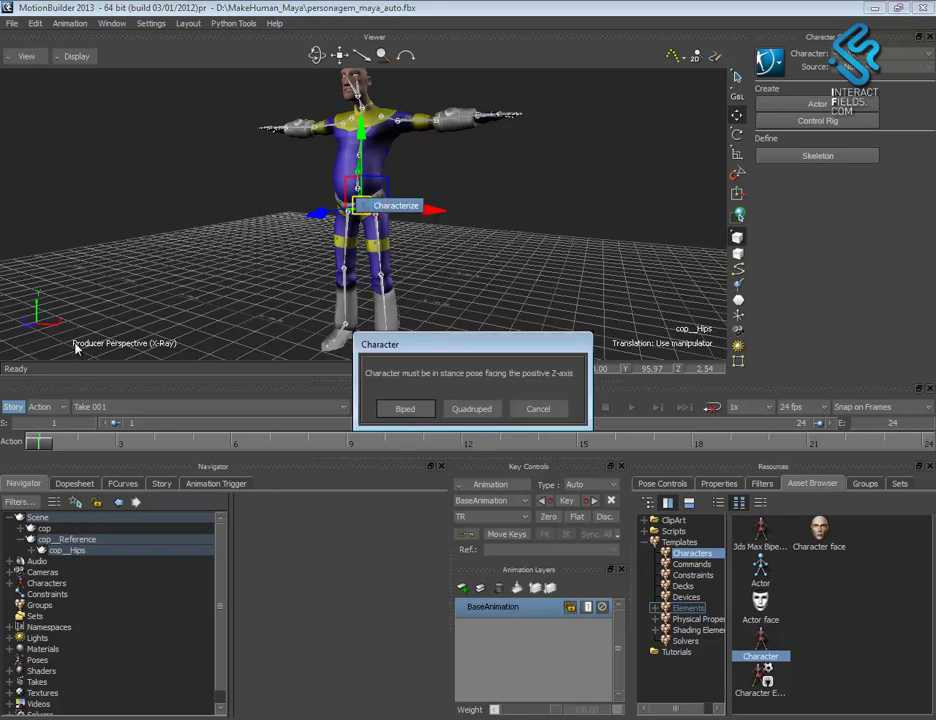
pyautogui.click(402, 410)
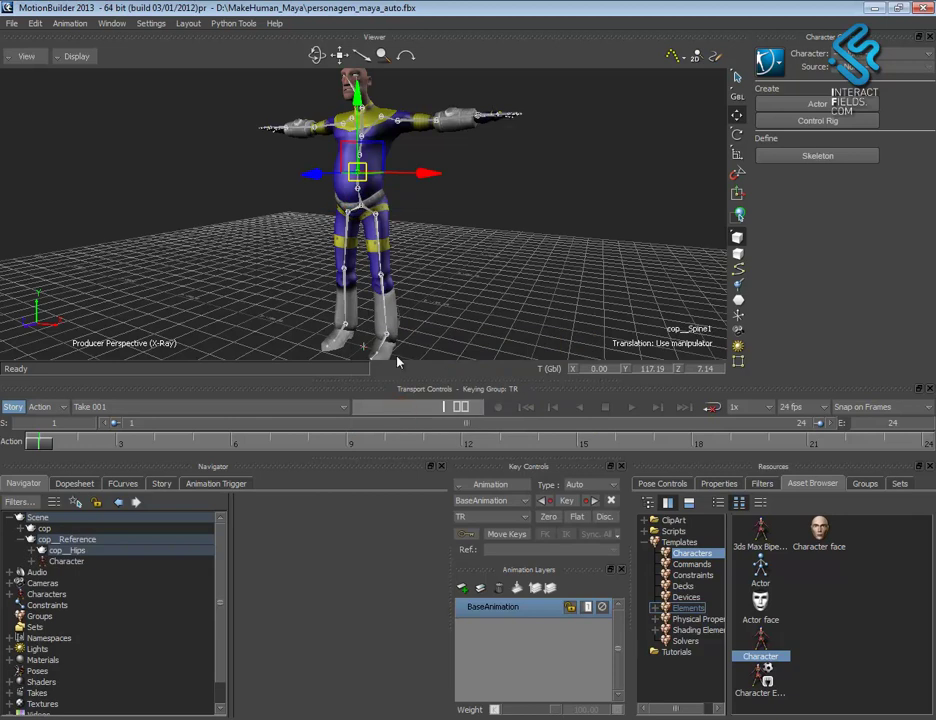
# Step: Expand the Characters node and rename the new character as mayapersonagem
pyautogui.click(9, 594)
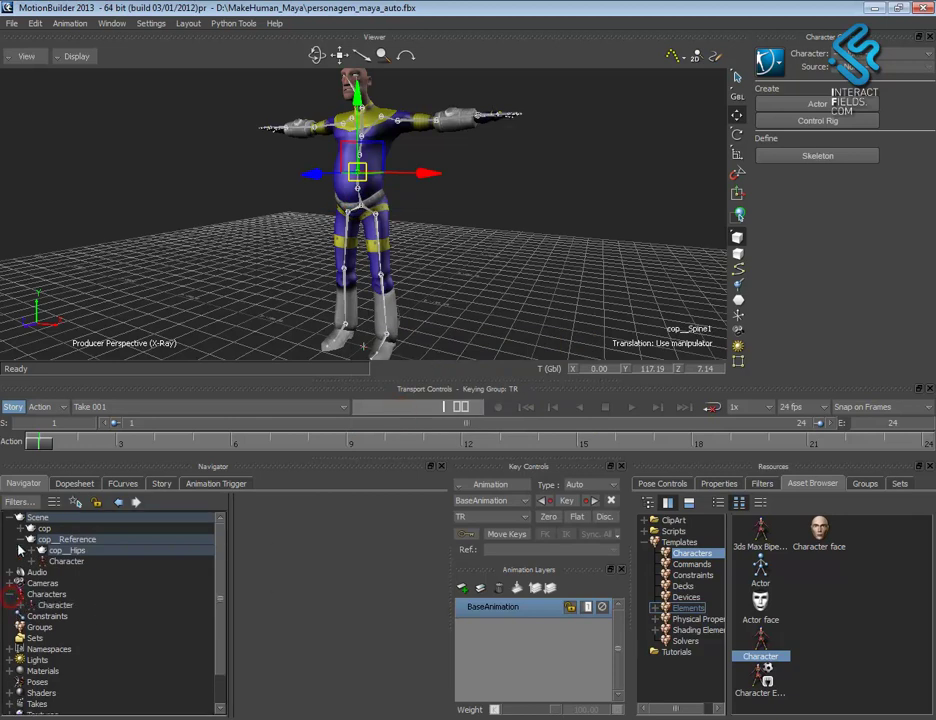
pyautogui.click(55, 606)
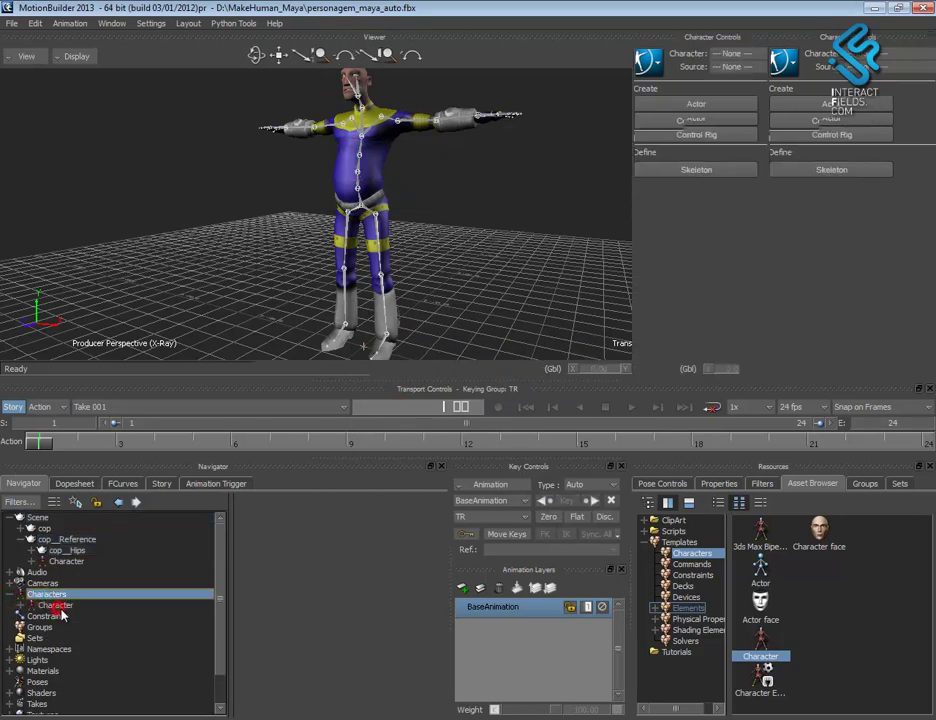
pyautogui.rightClick(64, 612)
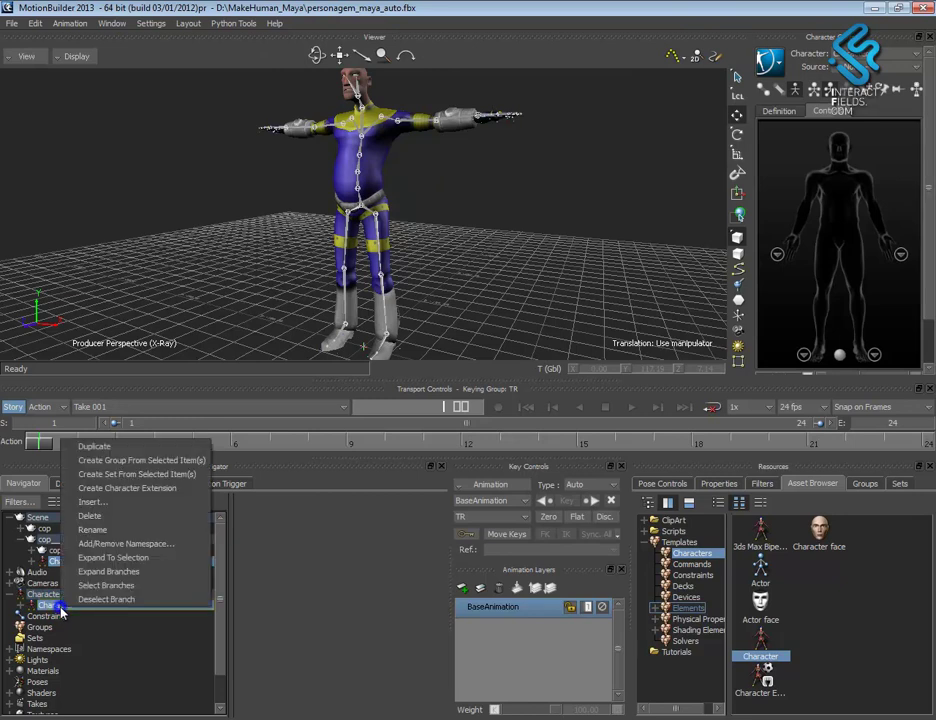
pyautogui.click(108, 532)
pyautogui.write('maya')
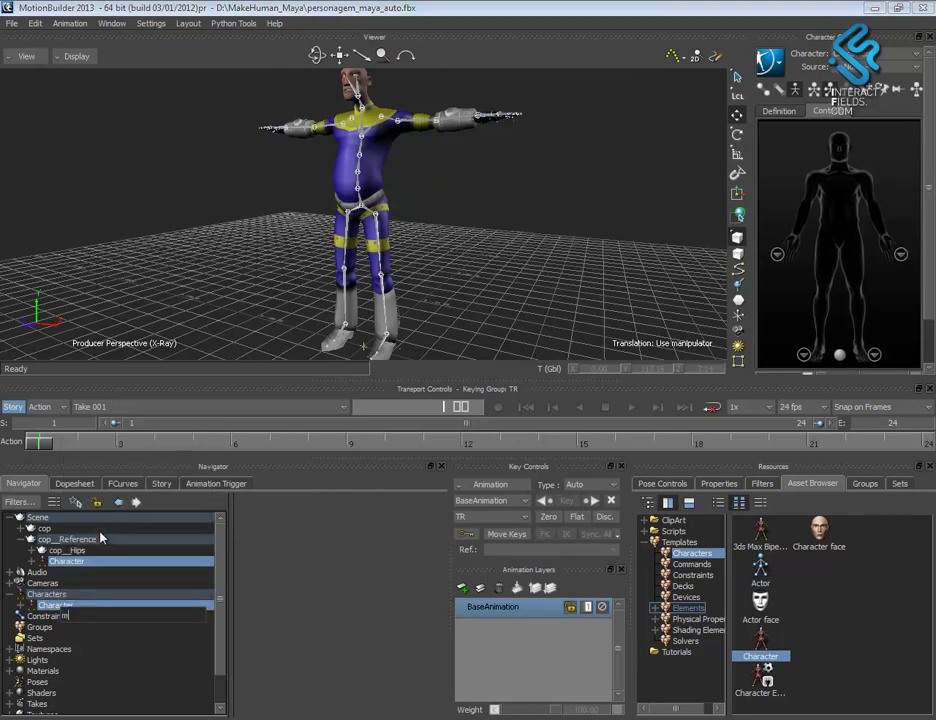
pyautogui.write('personagme')
pyautogui.press('BackSpace')
pyautogui.press('BackSpace')
pyautogui.write('em')
pyautogui.press('Return')
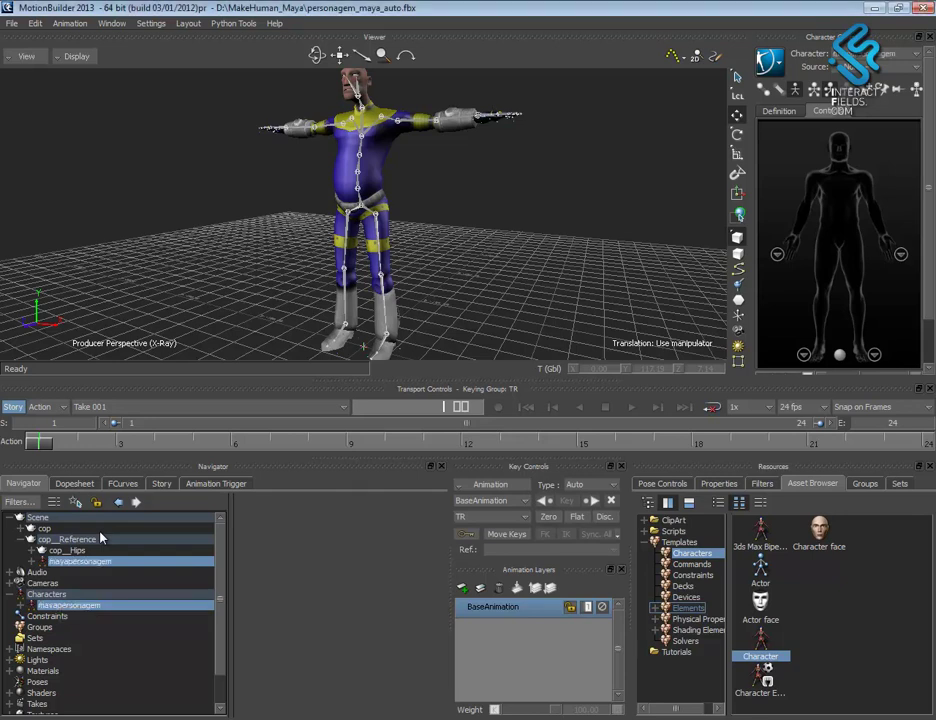
# Step: Open mayapersonagem's character definition and enlarge it by closing the Resources, Key Controls and Animation Layers panes
pyautogui.doubleClick(71, 607)
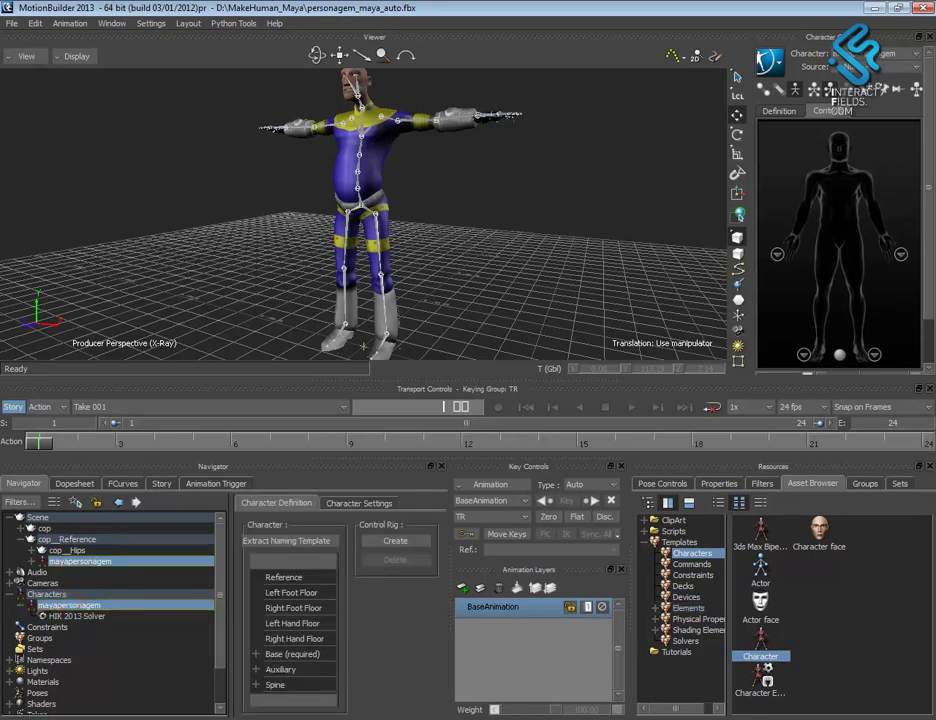
pyautogui.click(929, 466)
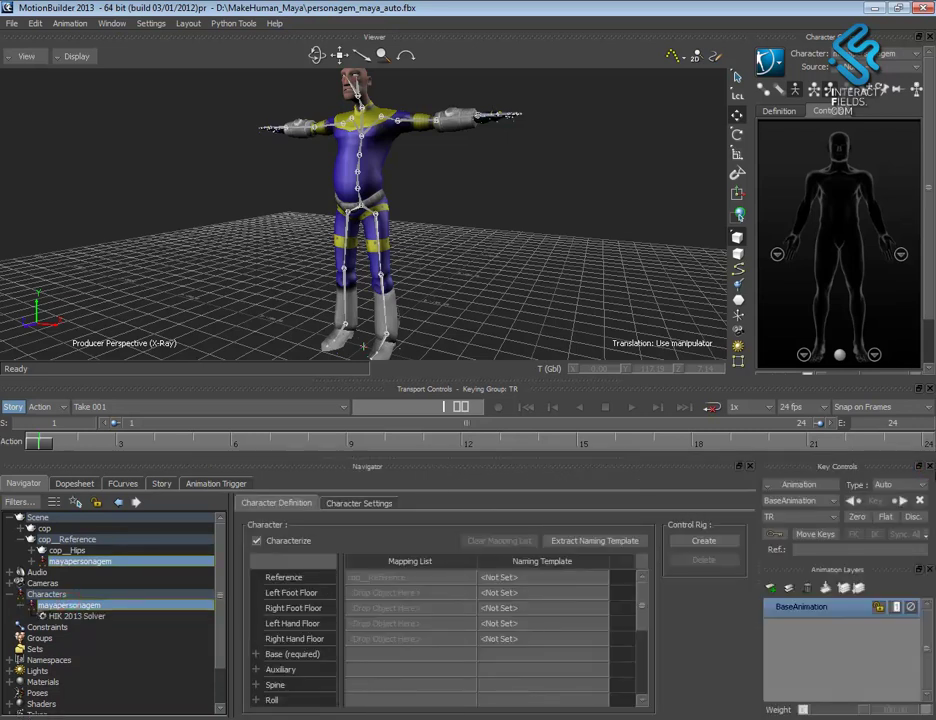
pyautogui.click(929, 466)
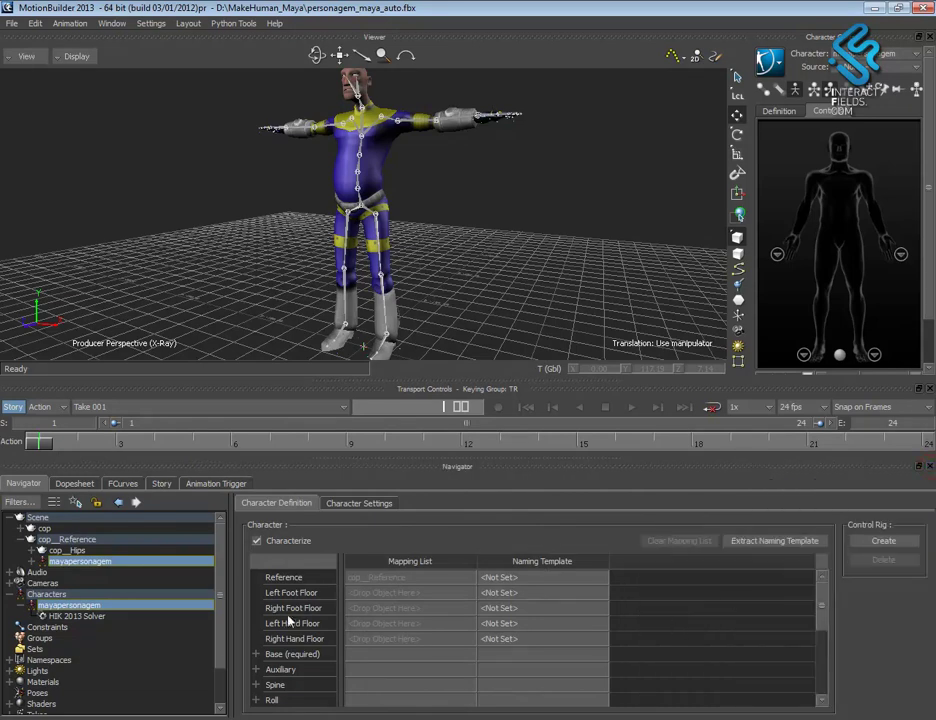
# Step: Expand Base (required) in the character definition and check the bones mapped to the hips and legs
pyautogui.click(257, 655)
pyautogui.moveTo(821, 597); pyautogui.dragTo(821, 612)
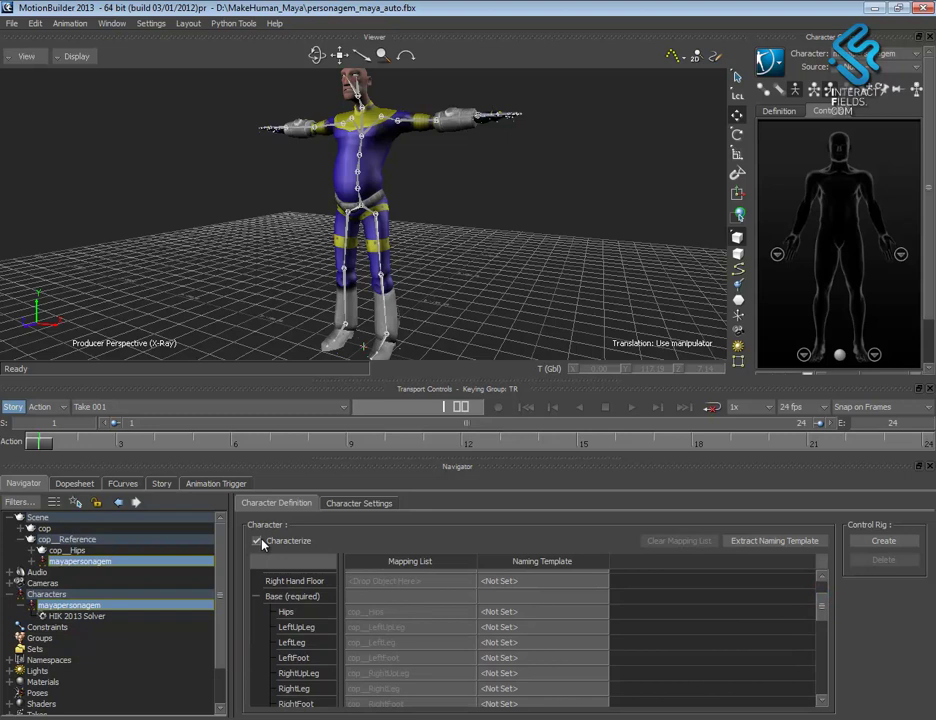
pyautogui.click(380, 612)
pyautogui.click(393, 641)
pyautogui.click(389, 657)
pyautogui.click(385, 673)
pyautogui.click(390, 689)
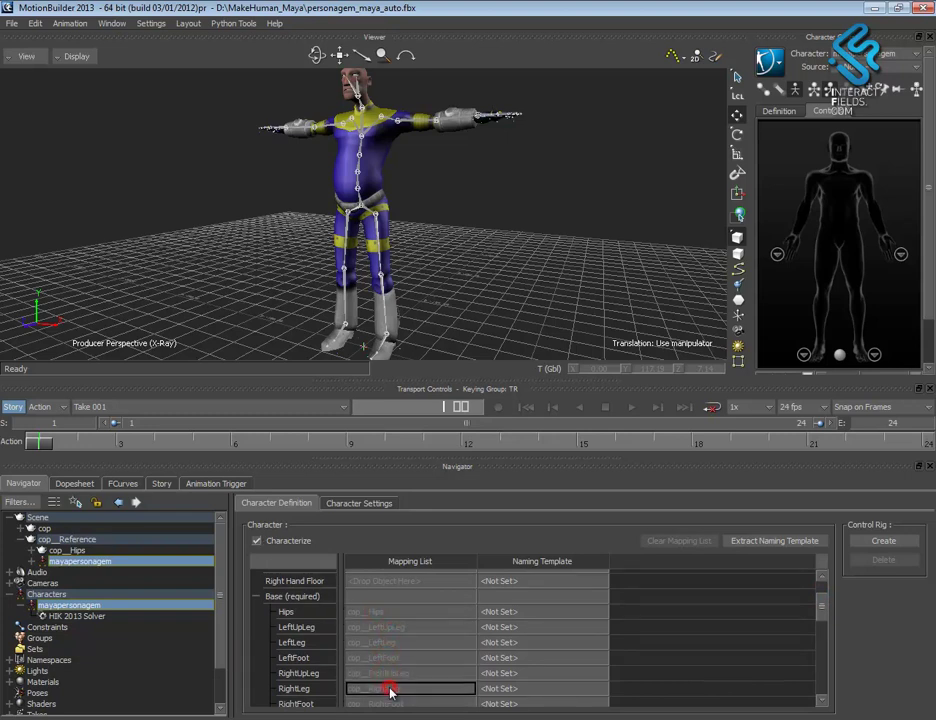
# Step: Create an FK/IK control rig for mayapersonagem
pyautogui.click(885, 545)
pyautogui.click(410, 409)
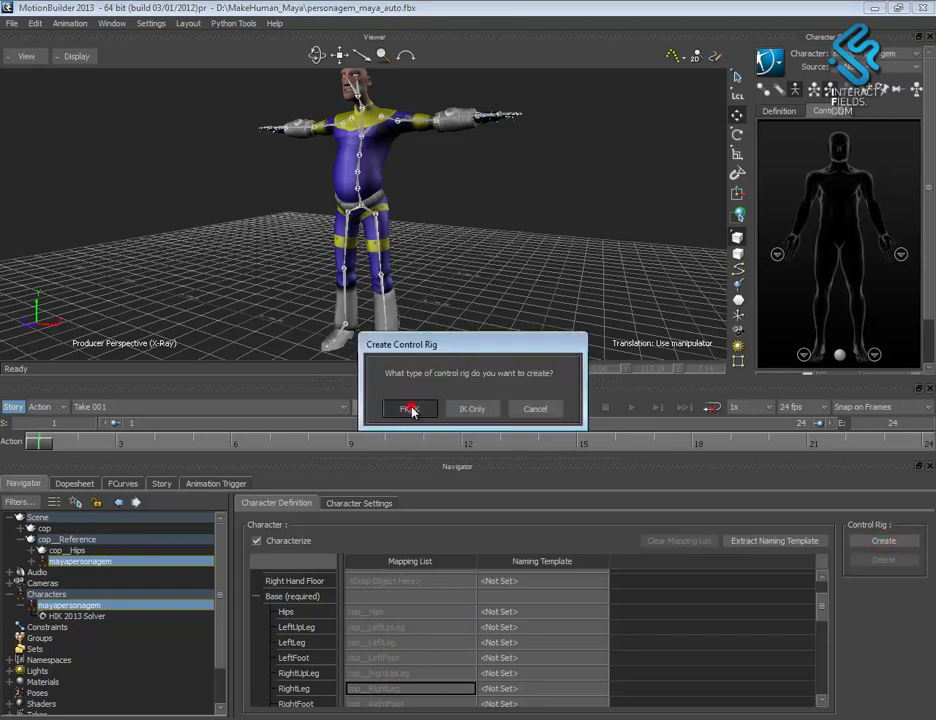
pyautogui.moveTo(554, 260); pyautogui.dragTo(502, 276)
pyautogui.keyDown('alt'); pyautogui.moveTo(508, 270); pyautogui.dragTo(497, 257, button='right'); pyautogui.keyUp('alt')
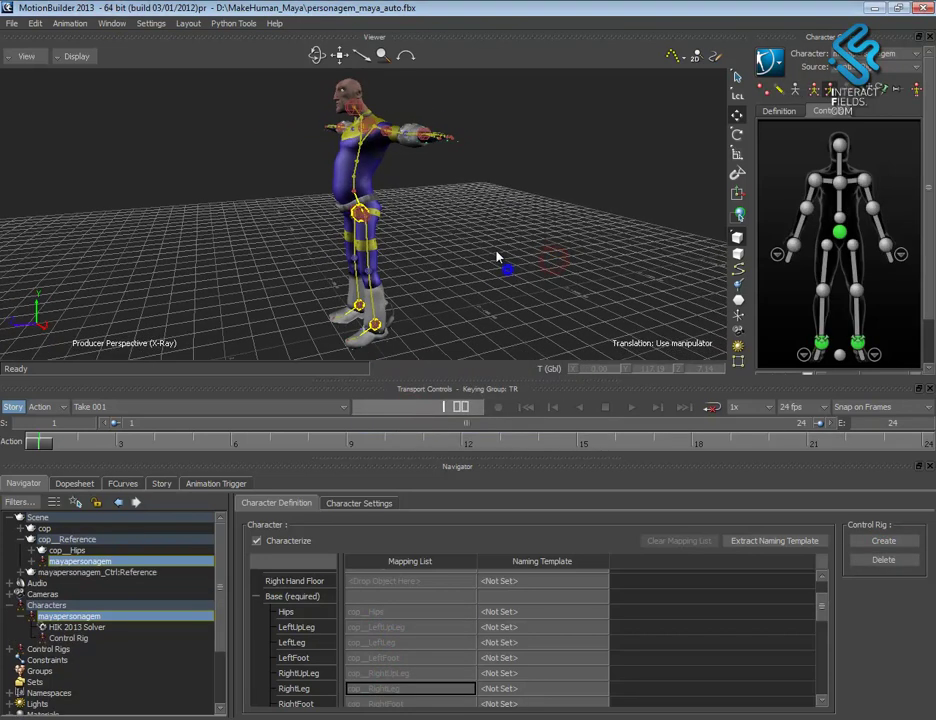
pyautogui.keyDown('alt'); pyautogui.moveTo(453, 259); pyautogui.dragTo(480, 257); pyautogui.keyUp('alt')
# Step: Review the character's skeleton definition and its validation status in Character Controls
pyautogui.click(773, 113)
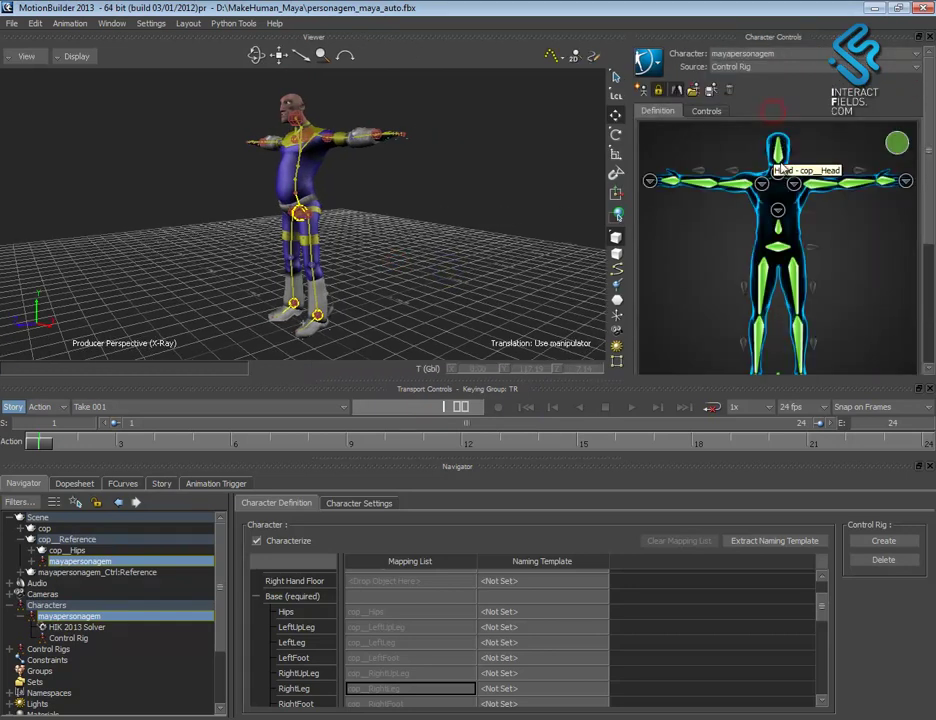
pyautogui.moveTo(925, 210); pyautogui.dragTo(817, 310)
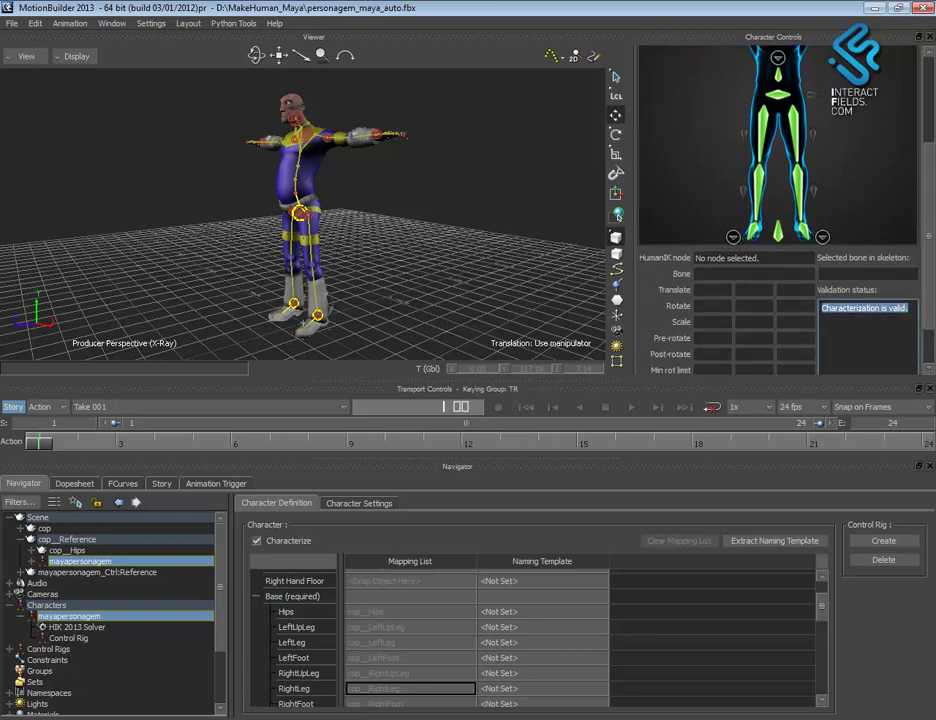
pyautogui.moveTo(929, 328); pyautogui.dragTo(928, 252)
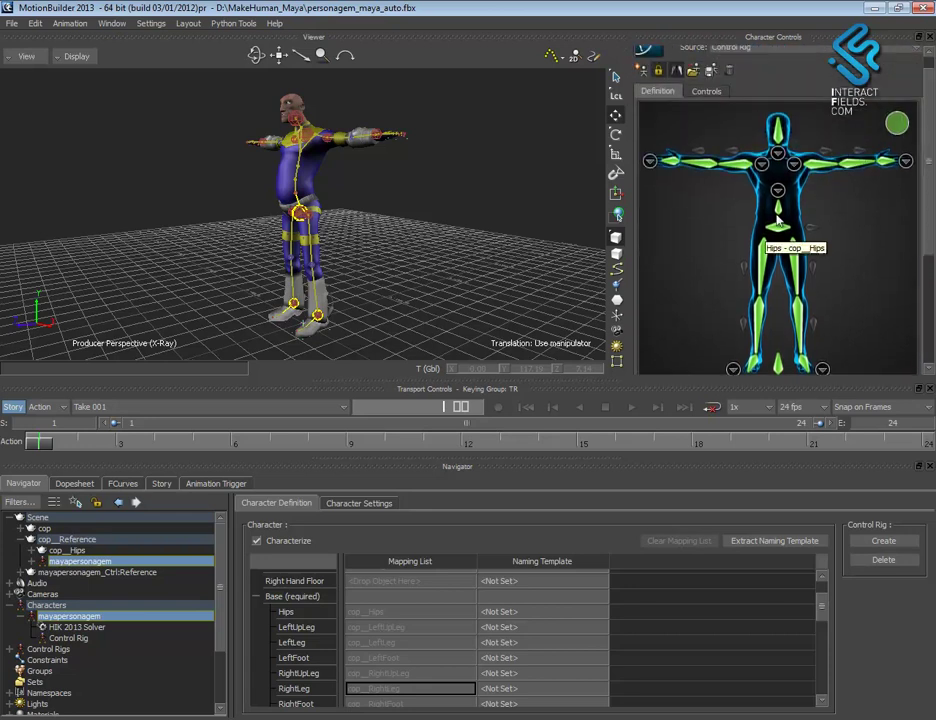
# Step: Test the control rig by moving the hips effector to about X 65, select the left wrist effector, and undo the move
pyautogui.click(709, 93)
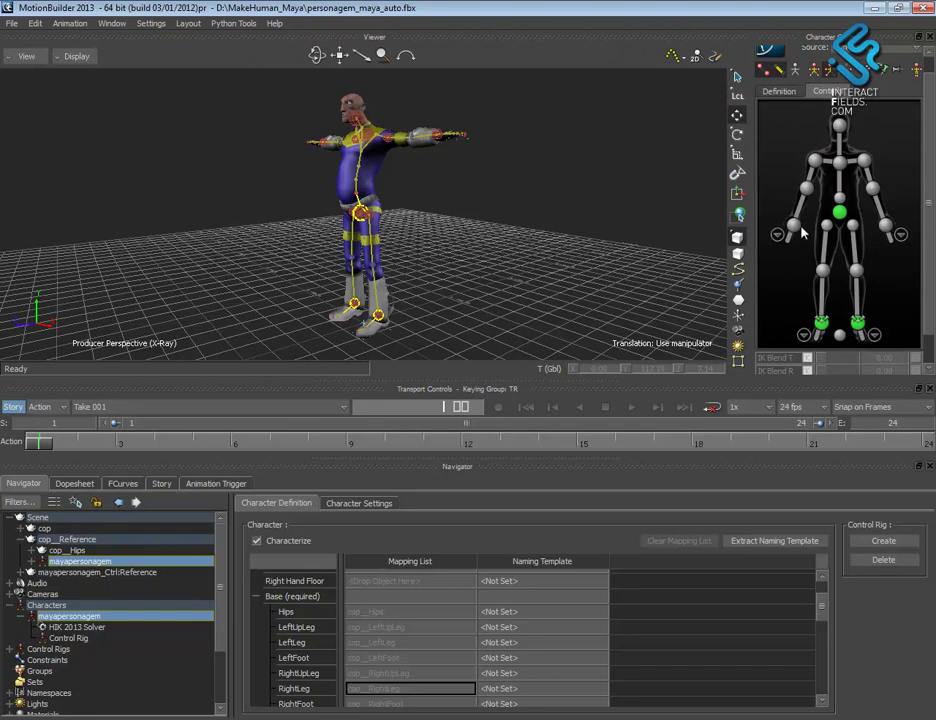
pyautogui.click(838, 213)
pyautogui.moveTo(408, 222); pyautogui.dragTo(481, 245)
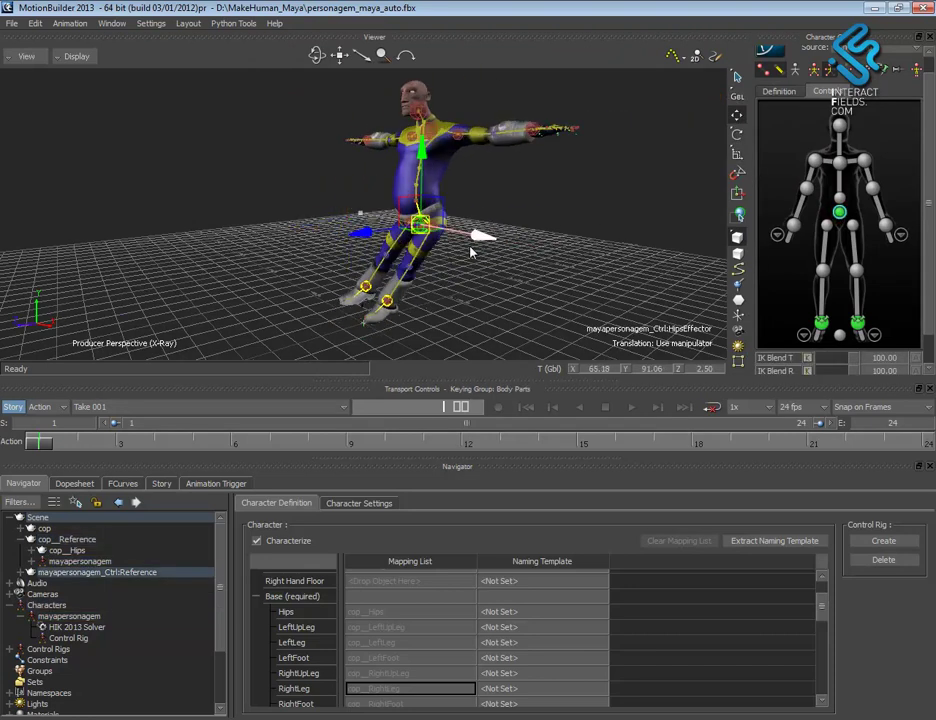
pyautogui.click(887, 229)
pyautogui.click(432, 303)
pyautogui.hotkey('ctrl', 'z')
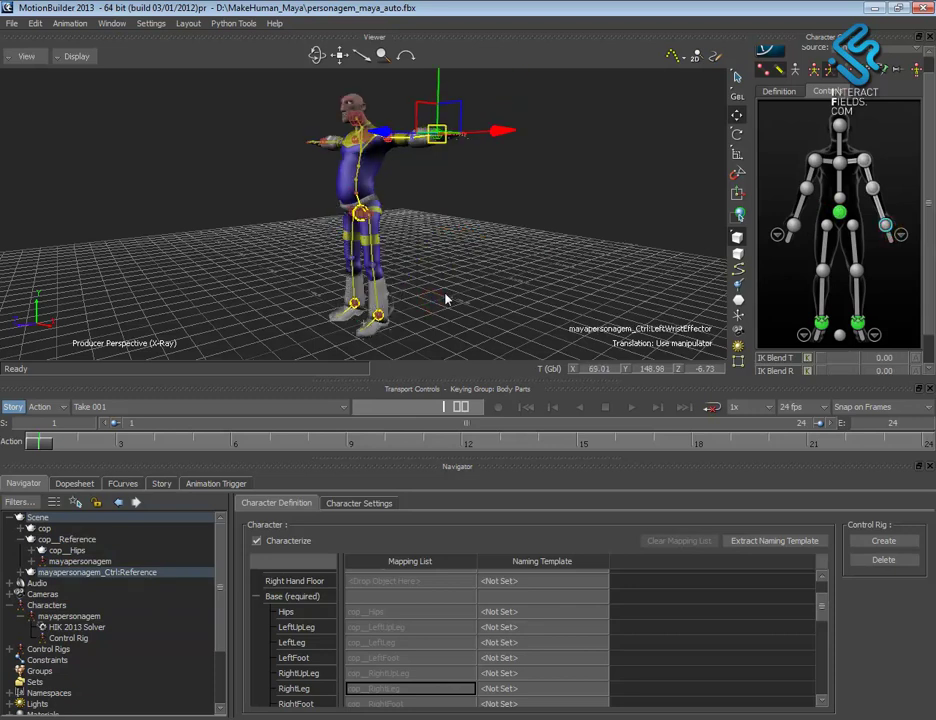
pyautogui.keyDown('ctrl'); pyautogui.keyDown('shift'); pyautogui.moveTo(449, 293); pyautogui.dragTo(510, 286); pyautogui.keyUp('shift'); pyautogui.keyUp('ctrl')
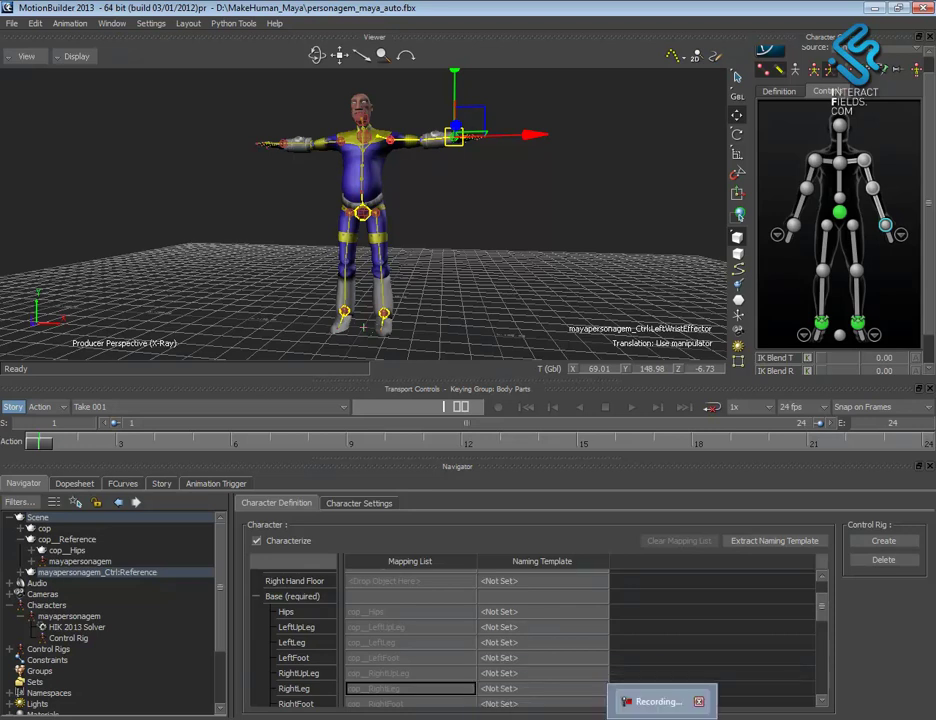
pyautogui.click(661, 710)
pyautogui.click(641, 627)
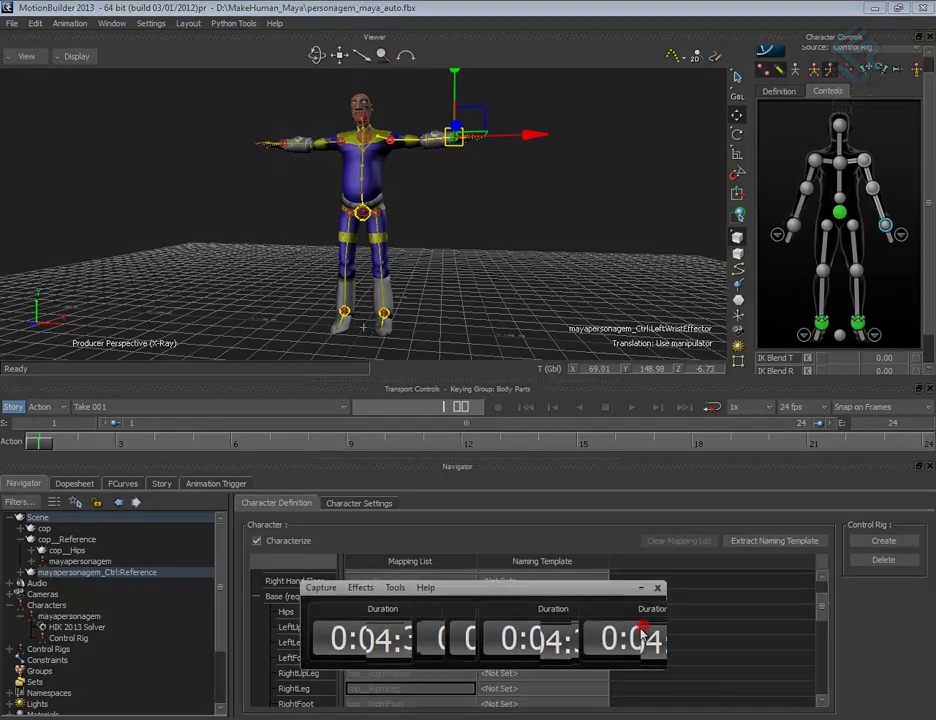